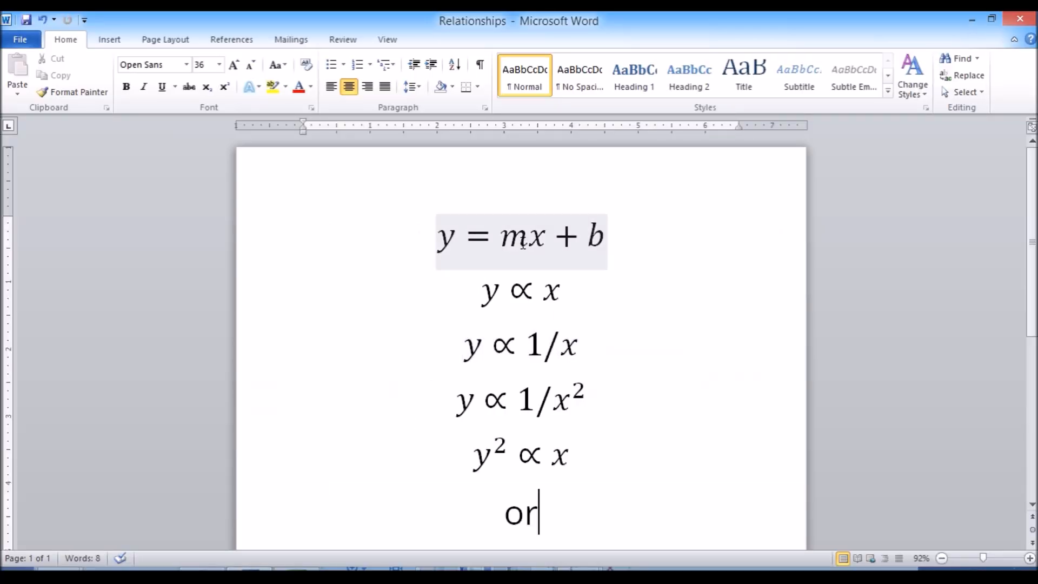
left_click(523, 244)
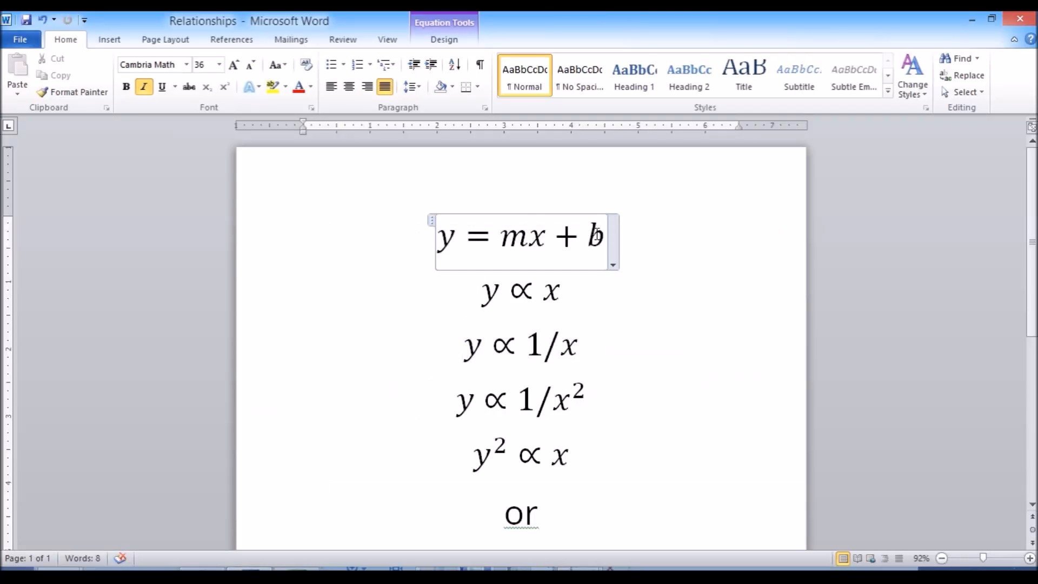
left_click(495, 299)
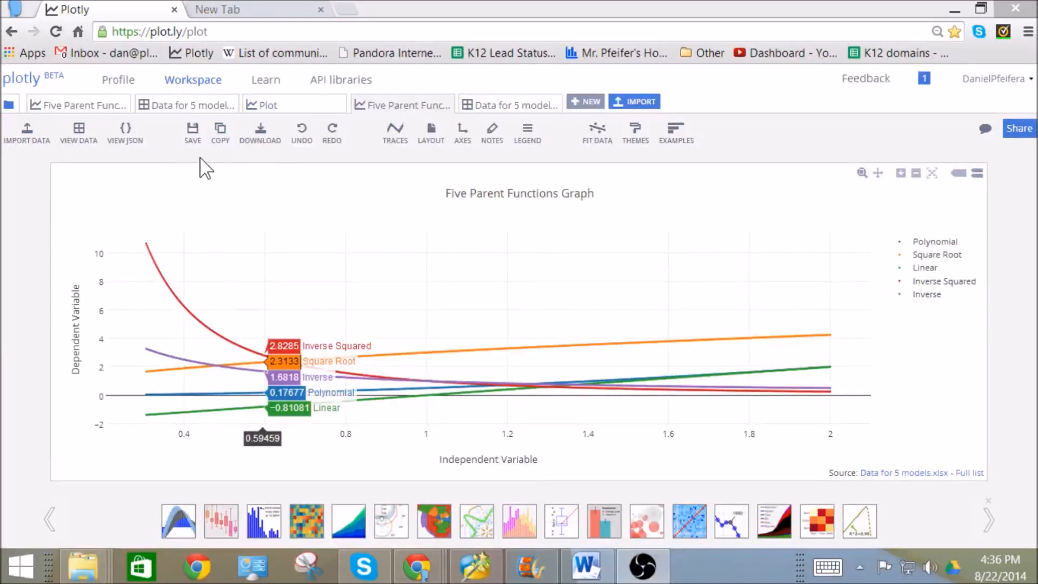
Open the plot's data and make a scatter plot with Independent Variable as x and Polynomial as y
left_click(73, 142)
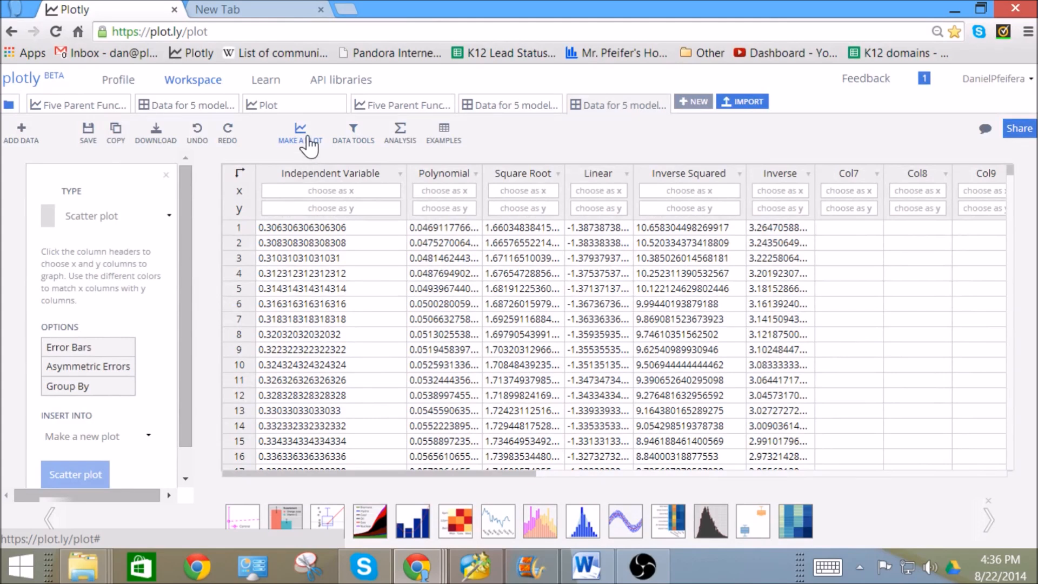
left_click(342, 191)
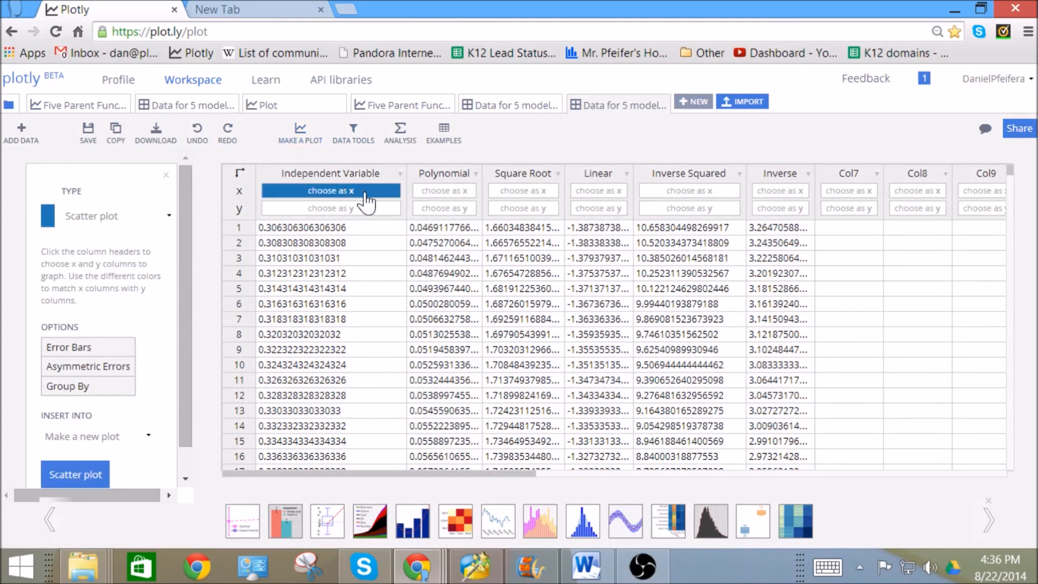
left_click(435, 212)
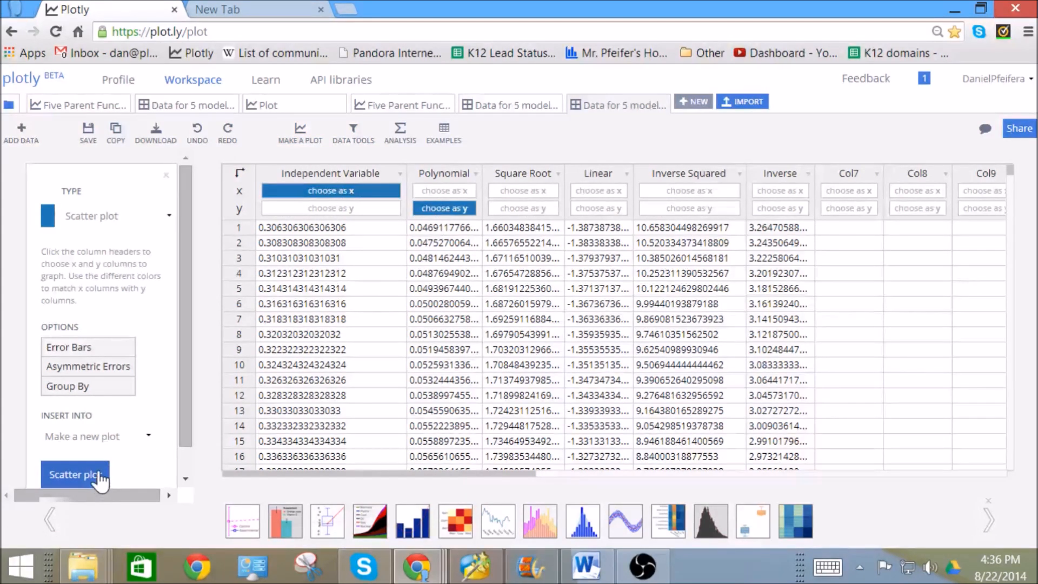
left_click(76, 475)
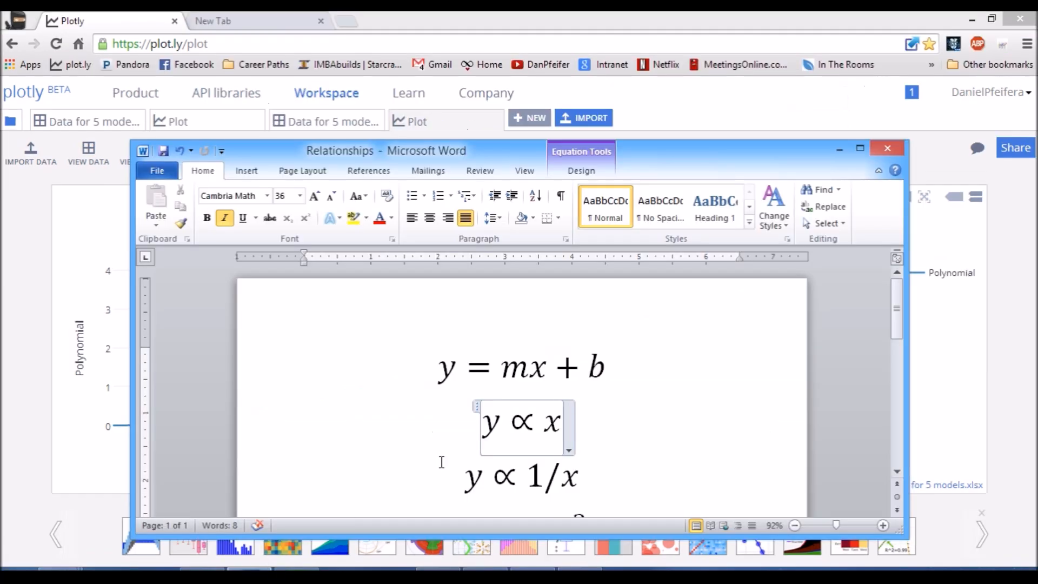
scroll(450, 421, "down", 1)
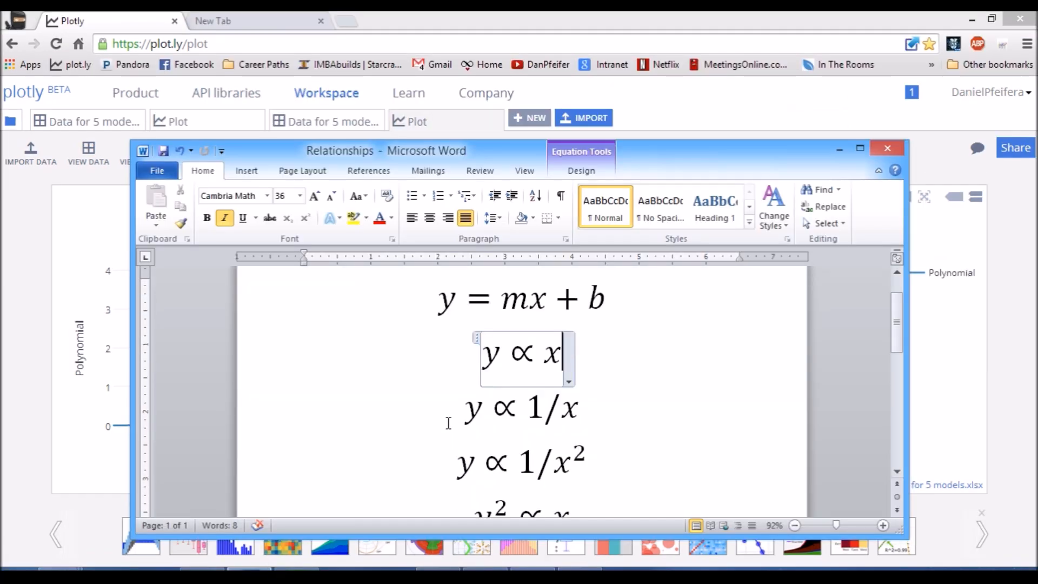
scroll(442, 436, "down", 3)
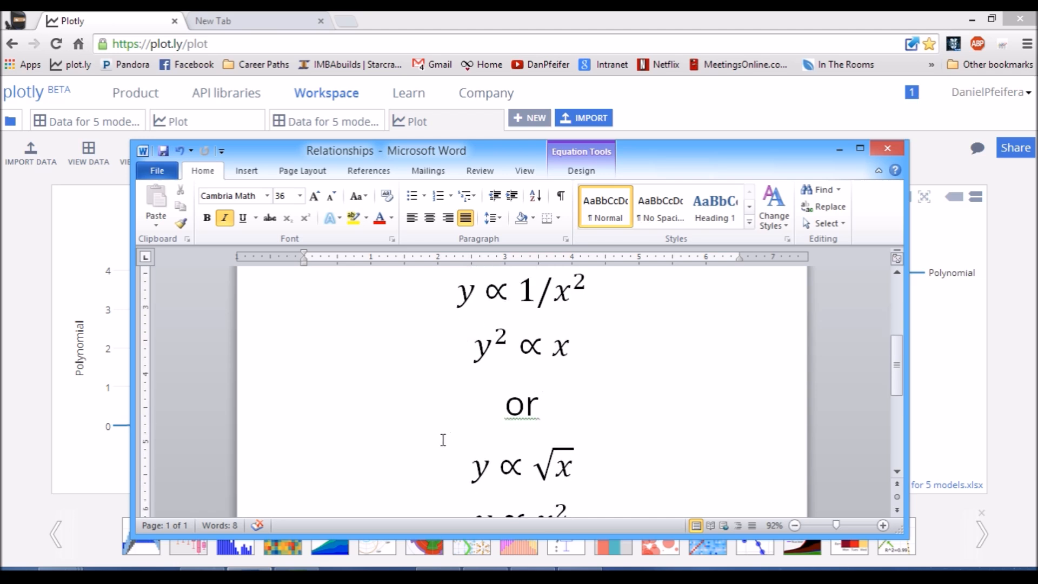
scroll(438, 444, "down", 2)
left_click(489, 393)
left_click_drag(482, 393, 527, 397)
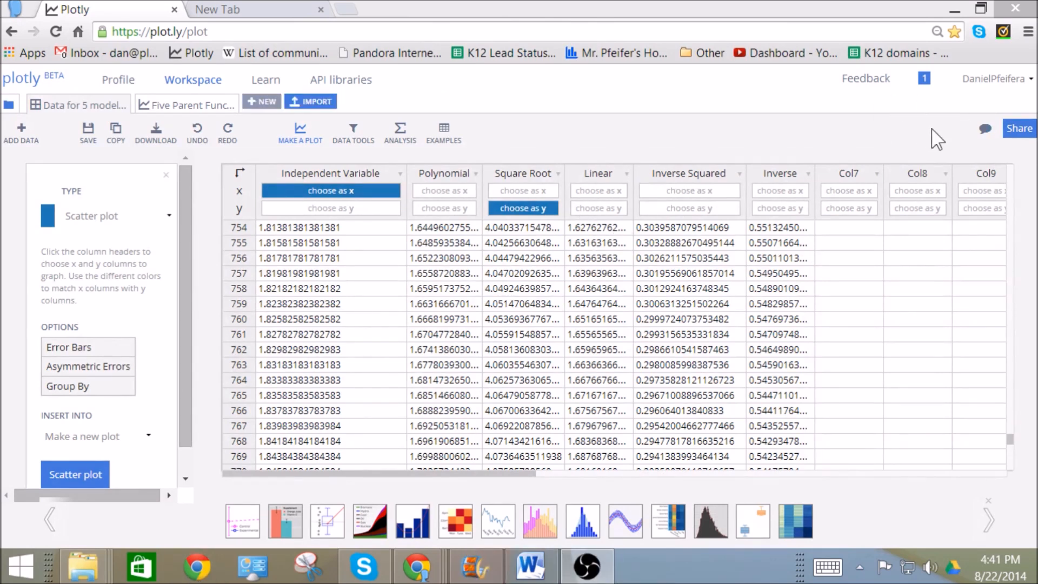
Make a scatter plot of the Square Root column against Independent Variable
left_click(91, 481)
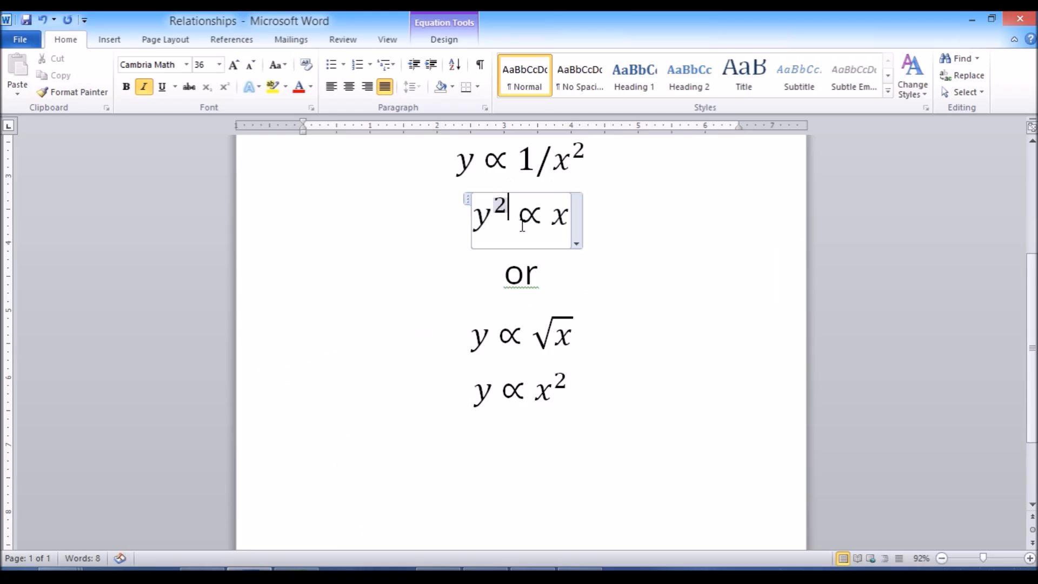
Examine the equations y² ∝ x, y ∝ √x, y ∝ 1/x and y ∝ 1/x² in the Relationships document, then minimize it
left_click(550, 219)
left_click(476, 354)
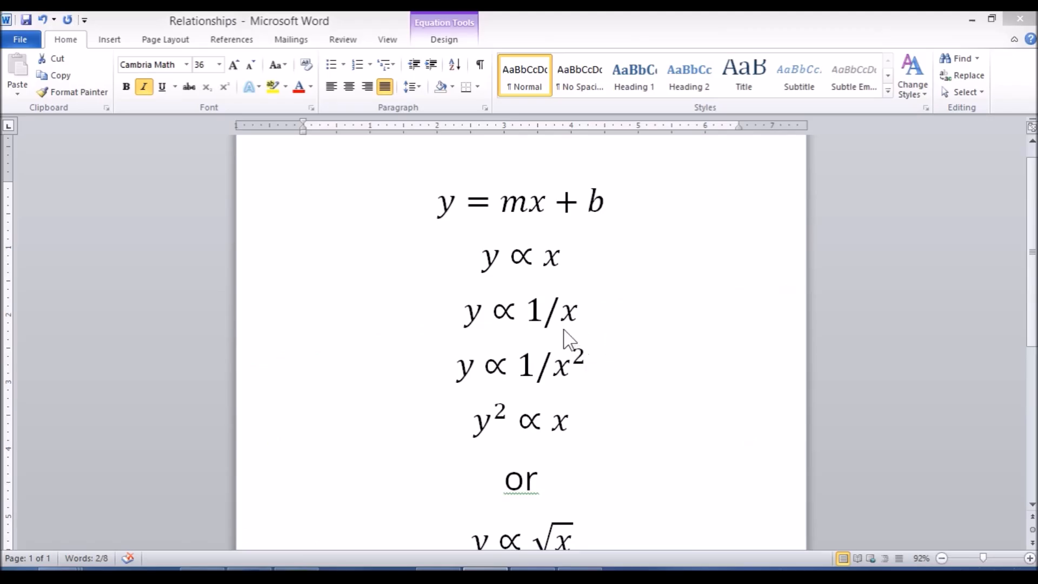
left_click(471, 322, "shift")
left_click(451, 321)
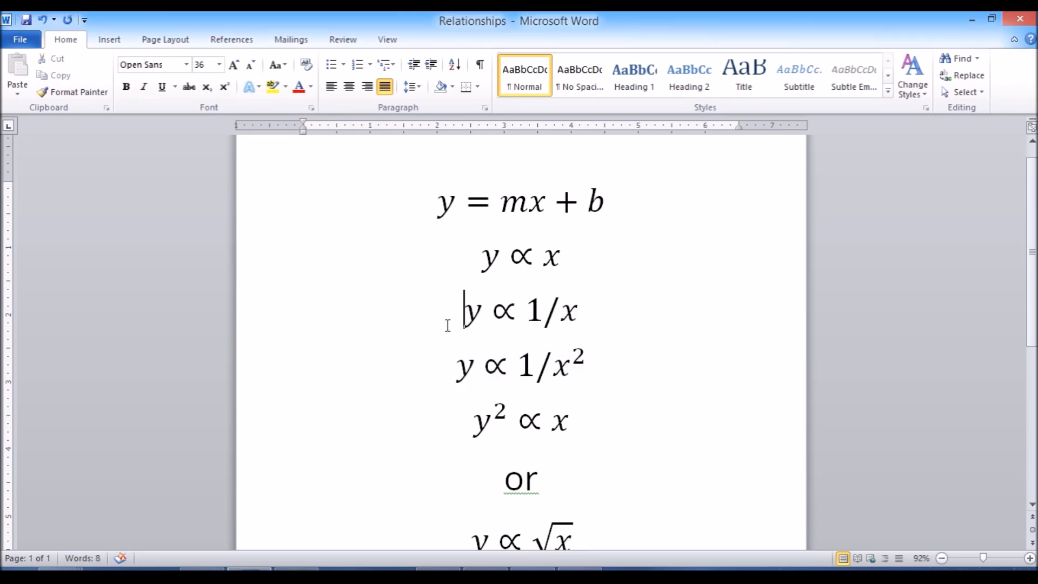
left_click(565, 318)
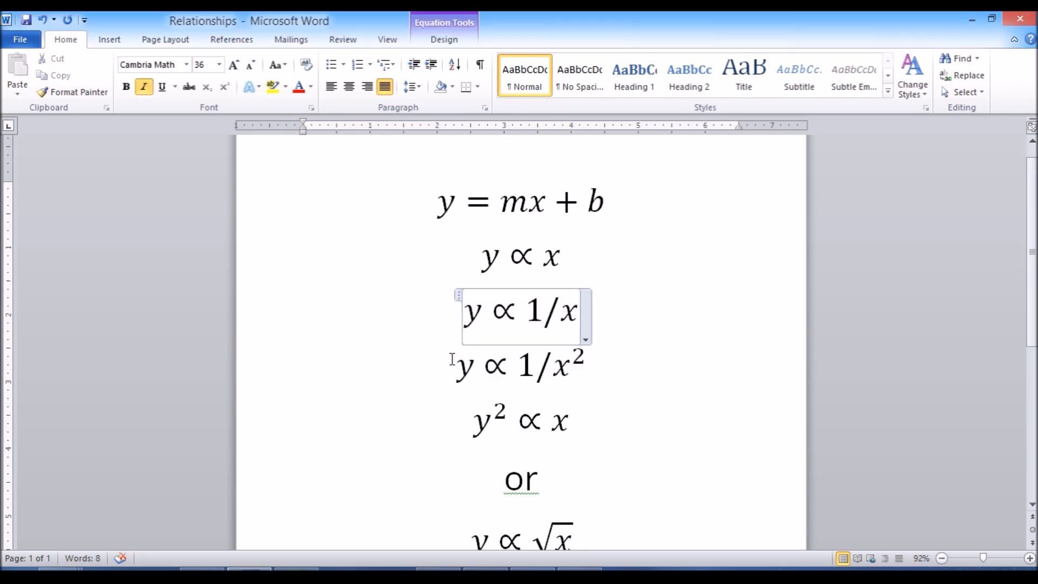
left_click(467, 373)
left_click(552, 373)
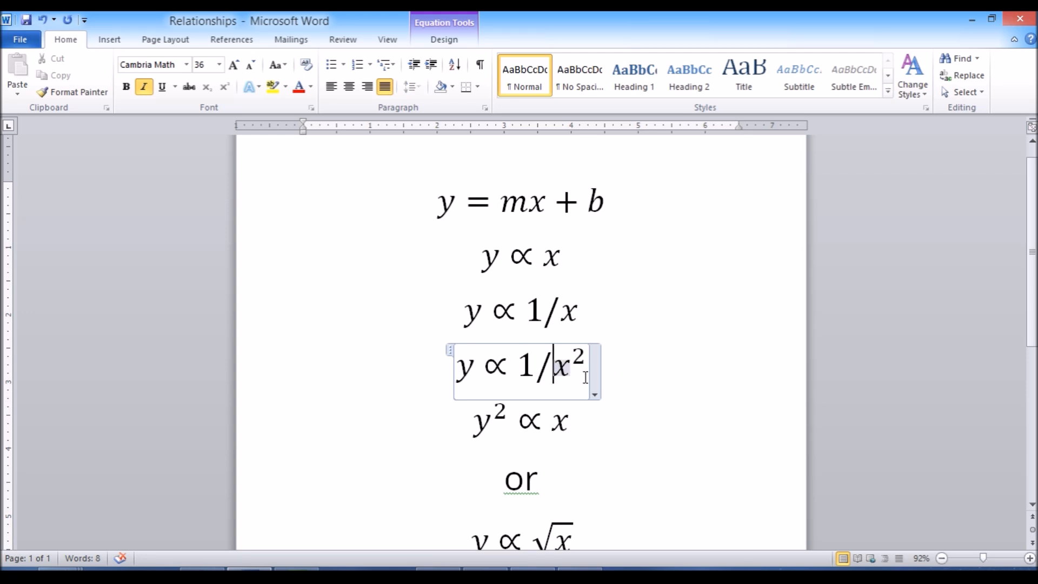
left_click(971, 19)
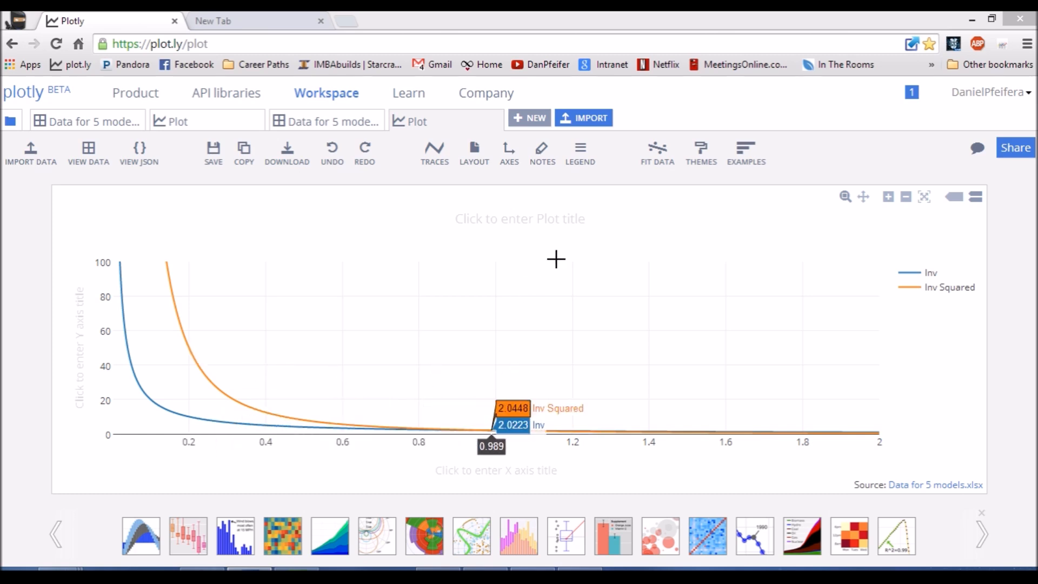
Zoom in repeatedly on the flat tail of the Inv and Inv Squared curves to compare them
mouse_move(426, 367)
left_mouse_down()
mouse_move(529, 380)
mouse_move(859, 517)
left_mouse_up()
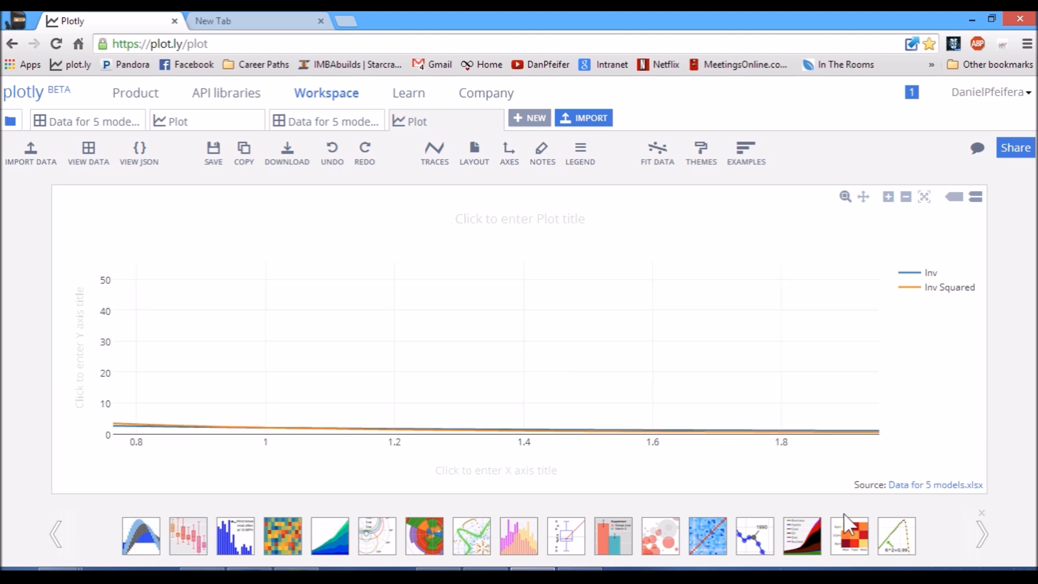
left_click_drag(331, 350, 637, 472)
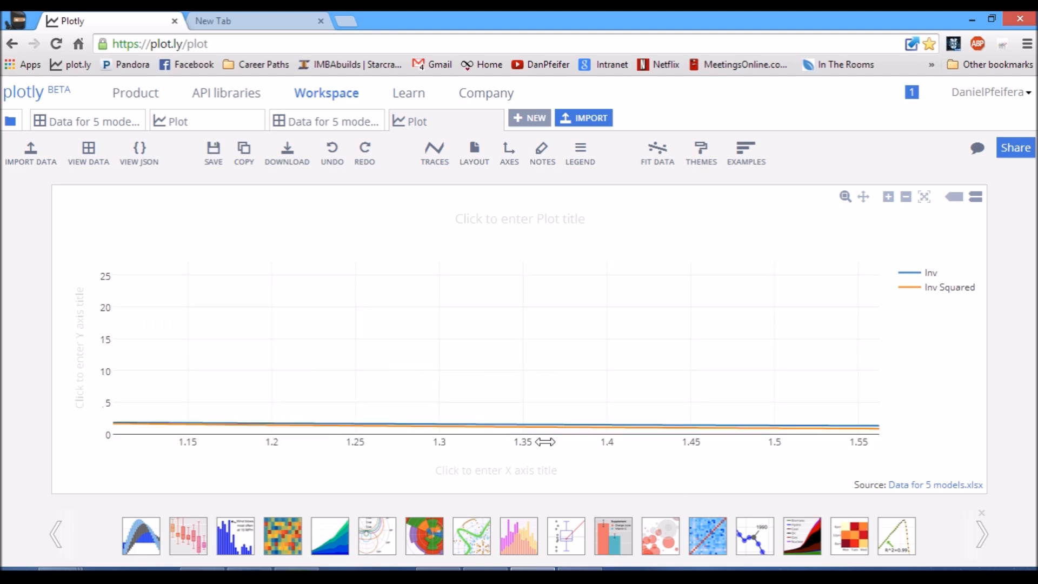
left_click_drag(496, 398, 729, 503)
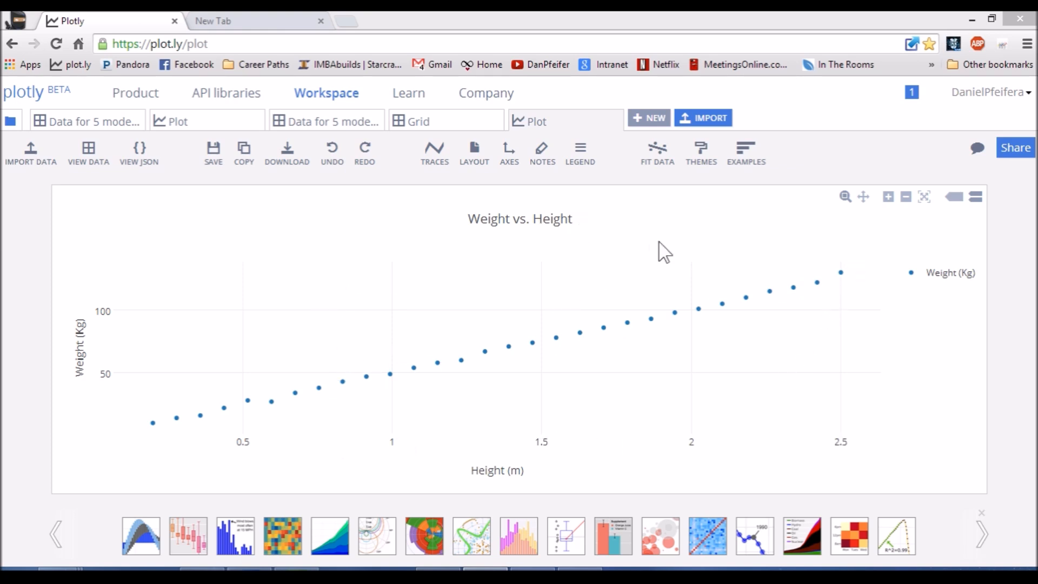
Run a linear fit (a + b*x) on the Weight (Kg) trace and add its results as a plot annotation
left_click(660, 157)
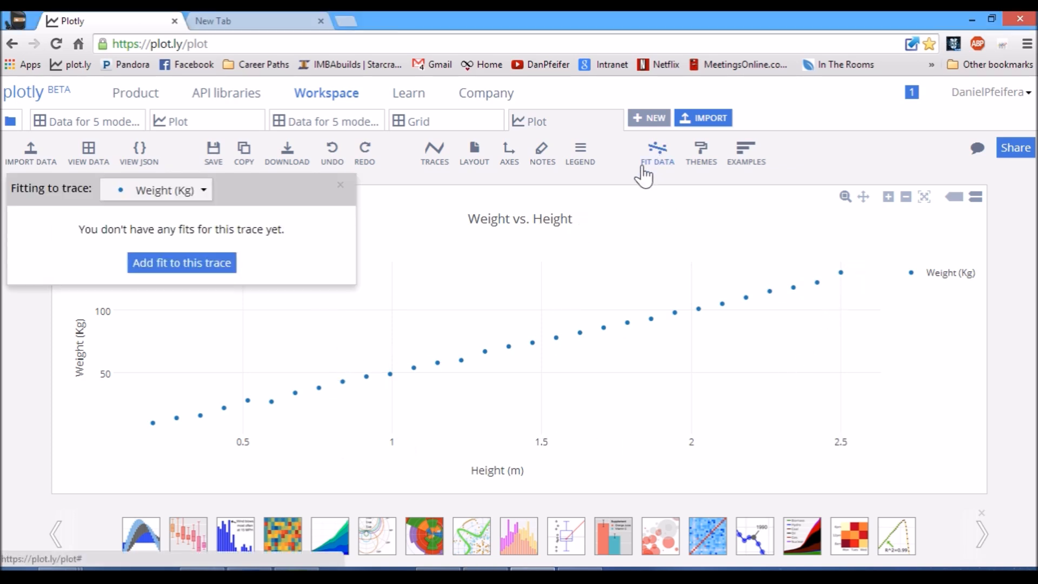
left_click(182, 265)
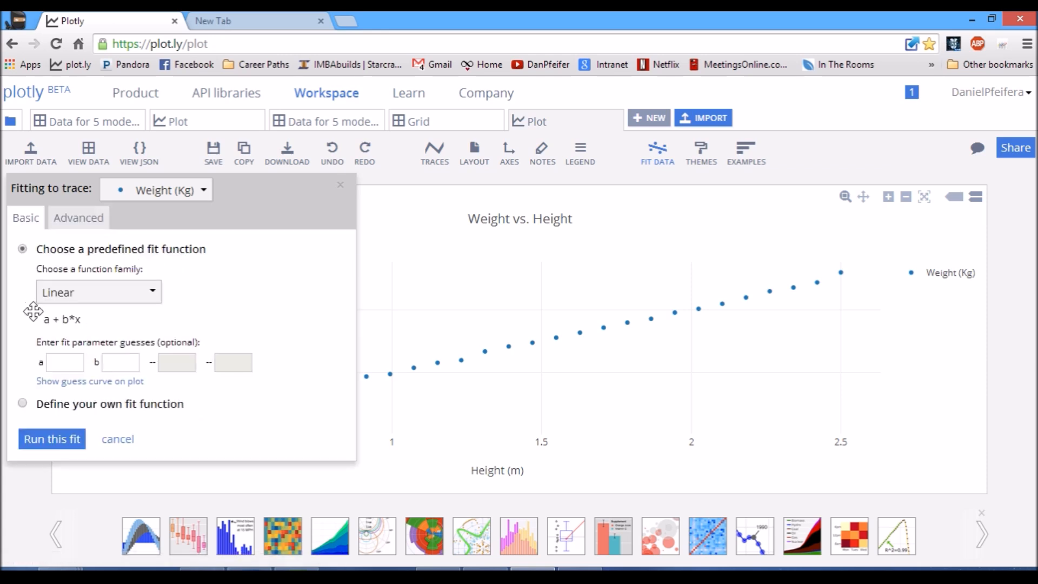
left_click(47, 440)
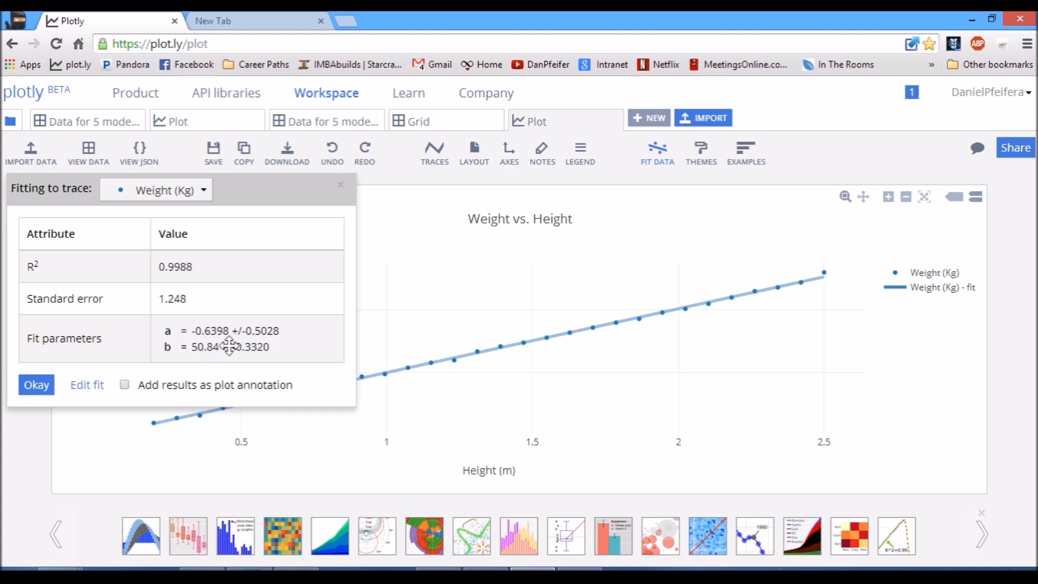
left_click(125, 385)
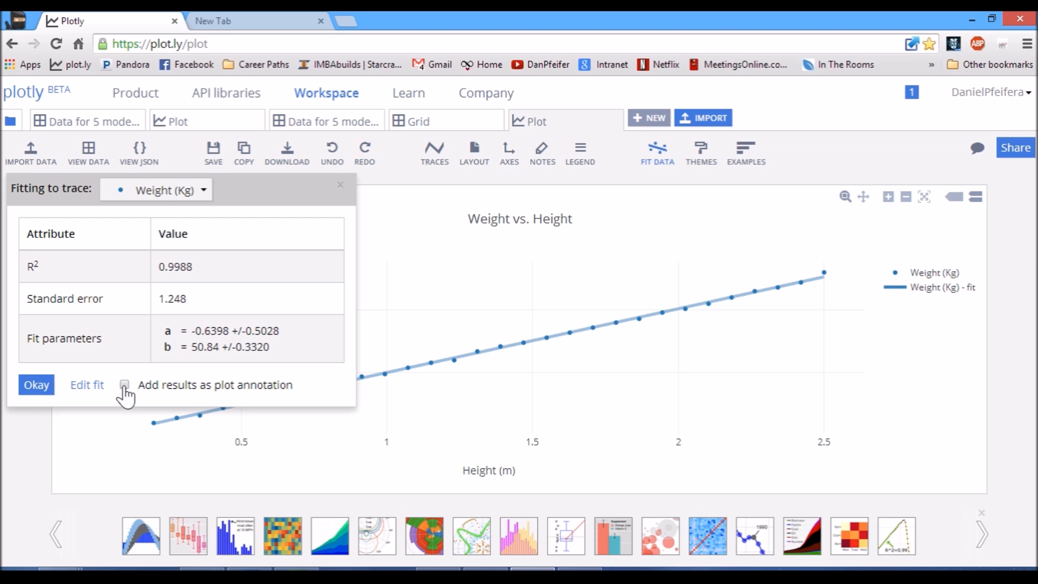
left_click(39, 388)
Edit the fit annotation on the plot, replacing y with W in the equation
mouse_move(479, 306)
left_mouse_down()
mouse_move(416, 320)
mouse_move(478, 319)
left_mouse_up()
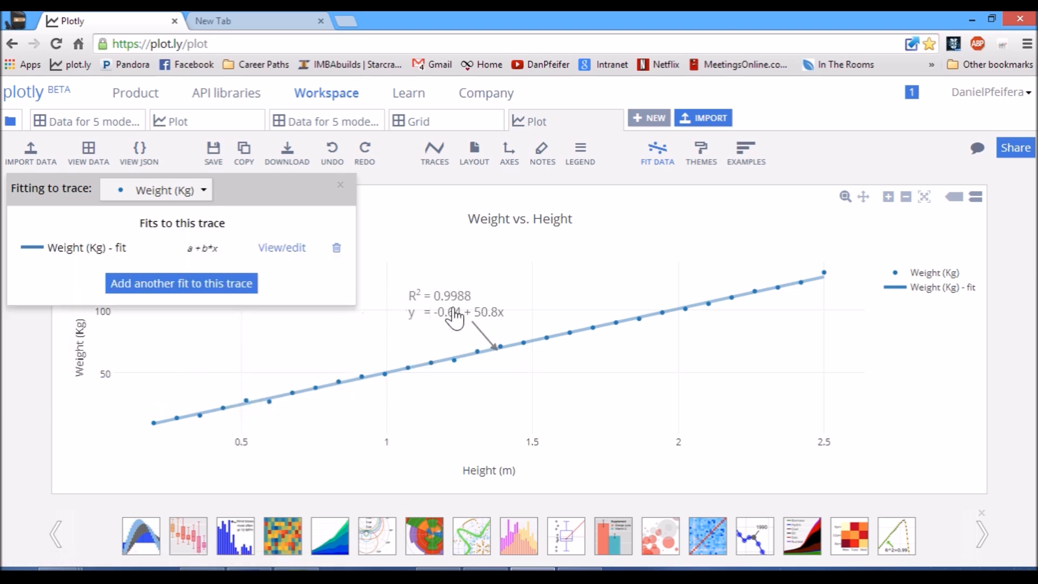
left_click(422, 314)
left_click(574, 296)
key("Delete")
type("W")
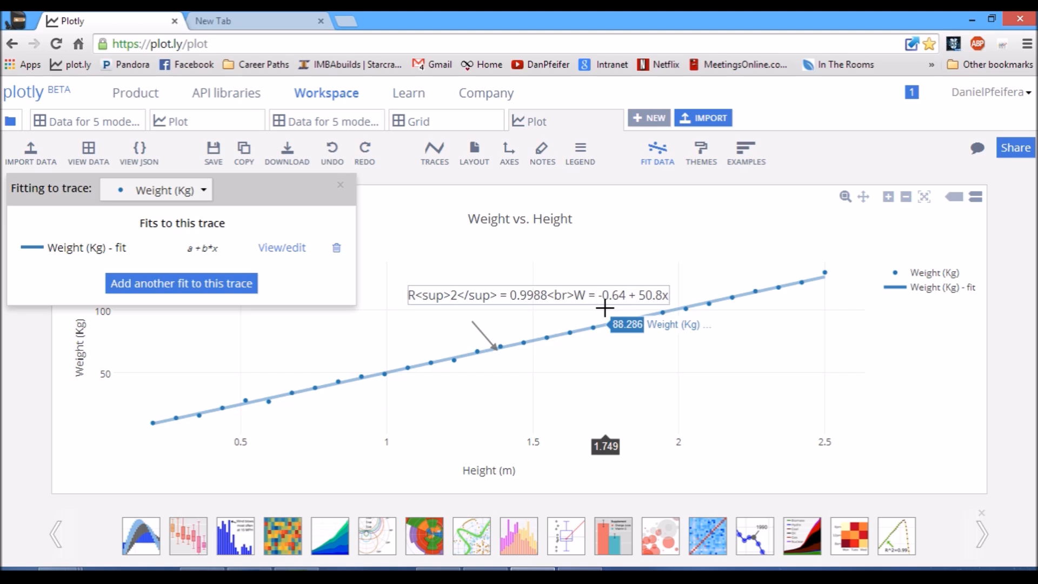
left_click(693, 260)
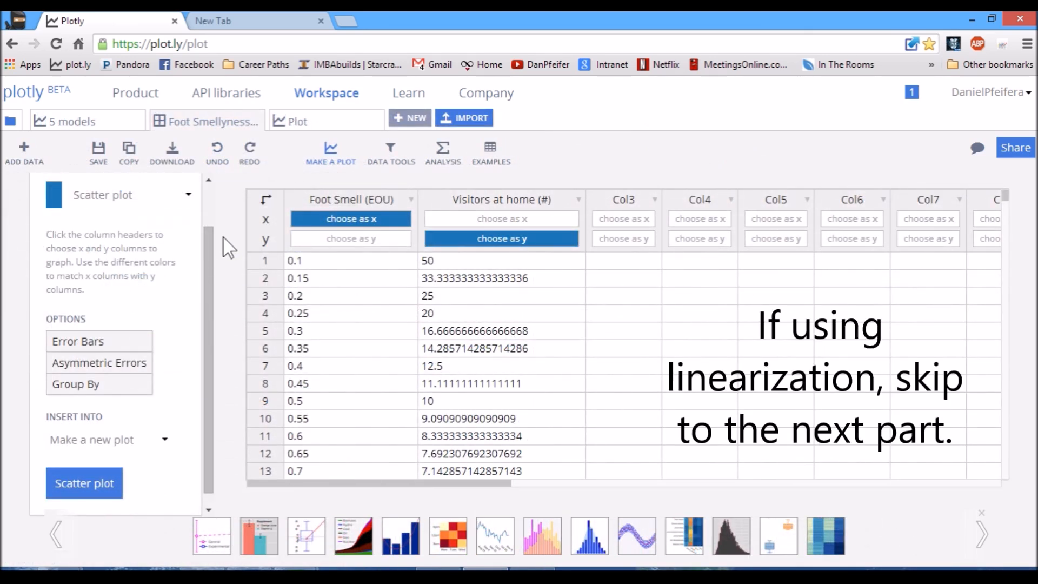
Import the Foot Smellyness workbook and make a scatter plot with Foot Smell (EOU) as x and Visitors at home (#) as y
left_click(464, 118)
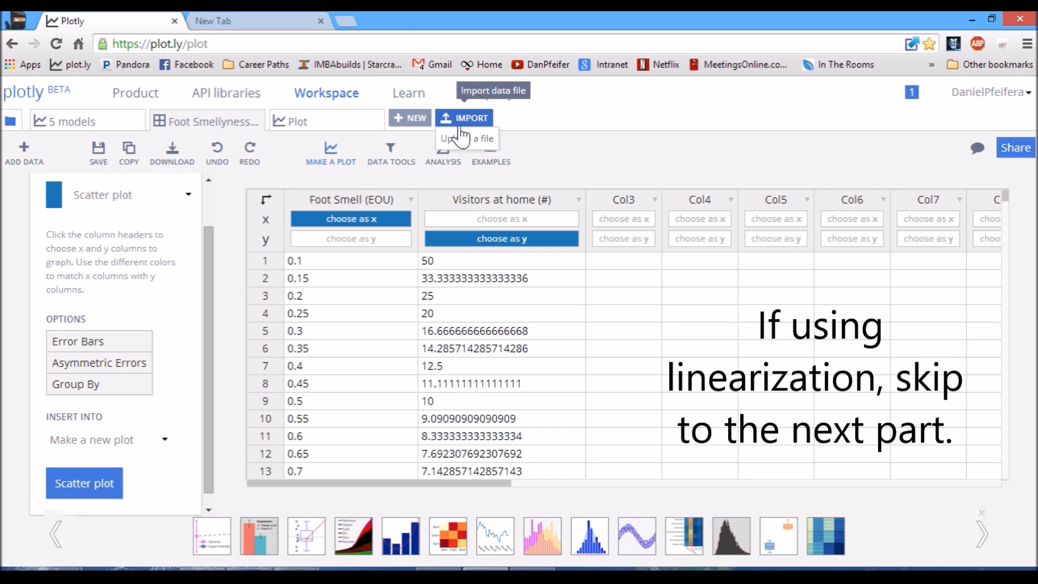
left_click(461, 138)
left_click(568, 237)
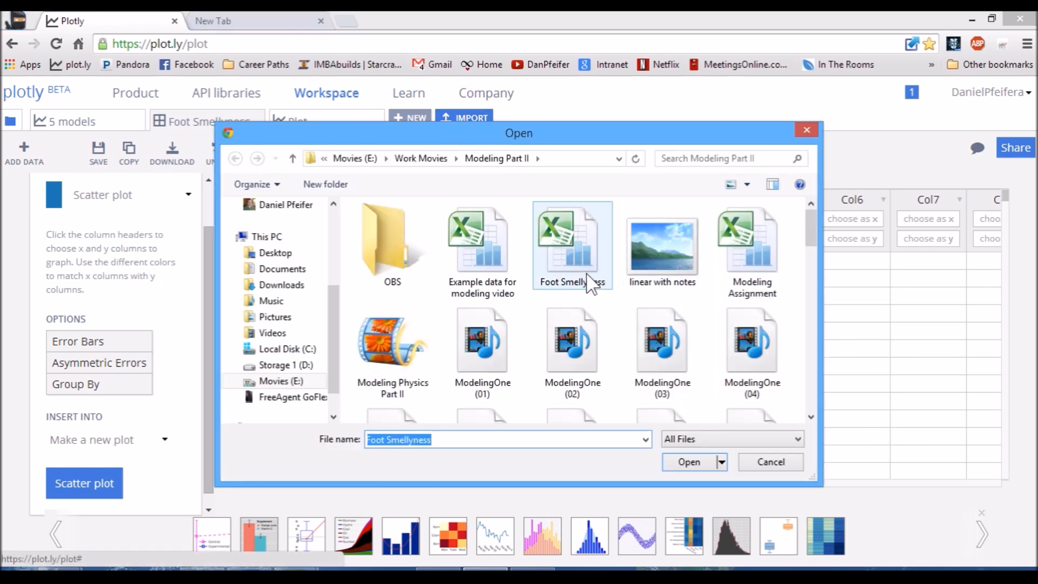
left_click(719, 461)
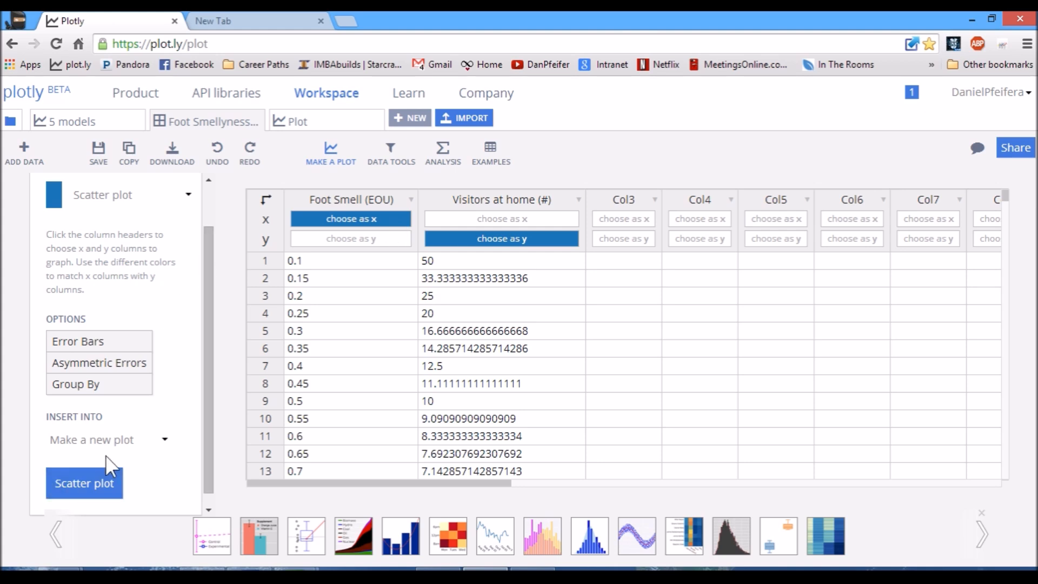
left_click(82, 483)
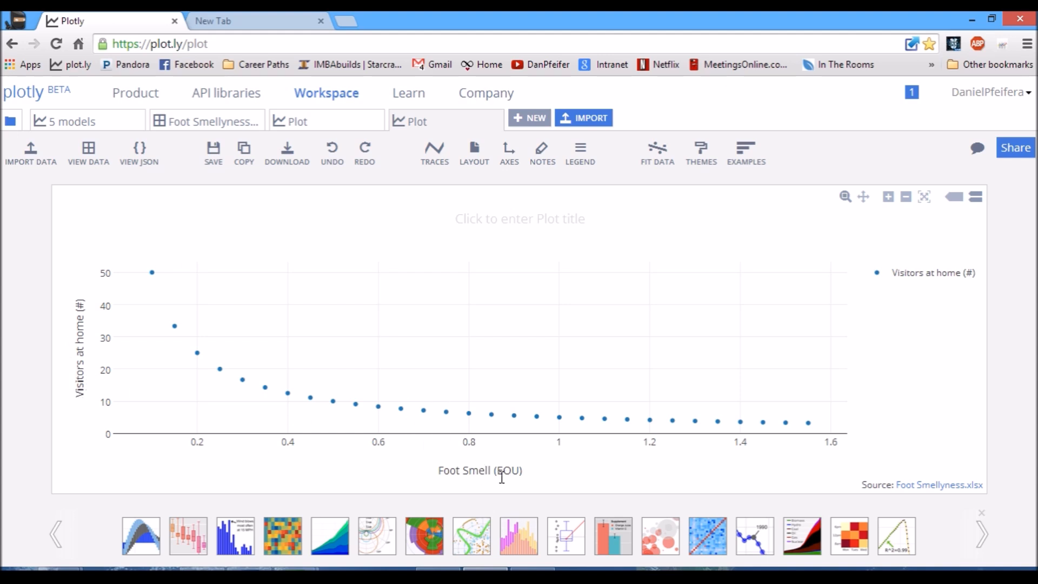
Add a fit to the Visitors at home (#) trace using the Inverse function family
left_click(657, 152)
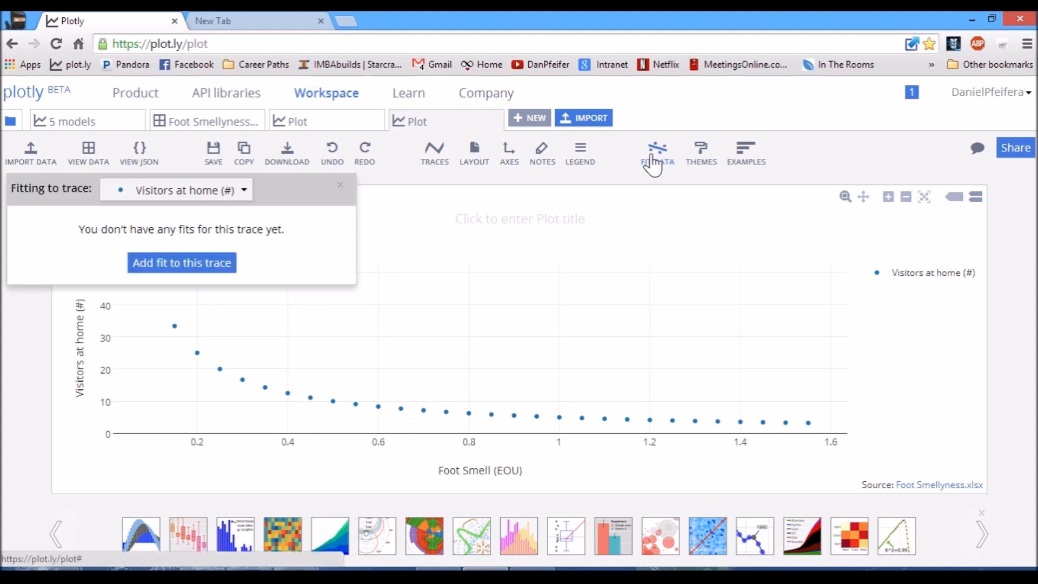
left_click(179, 263)
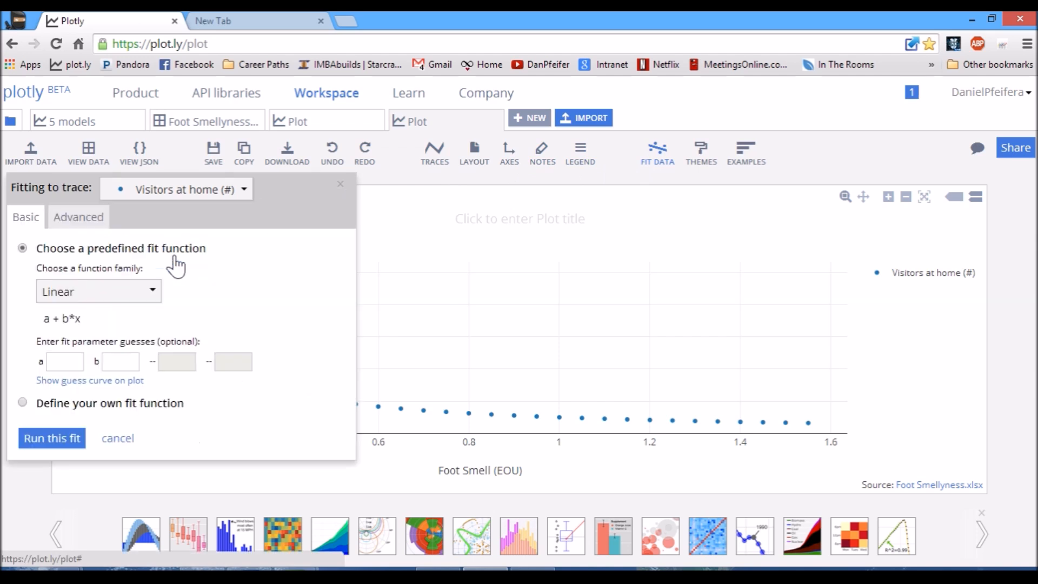
left_click(104, 297)
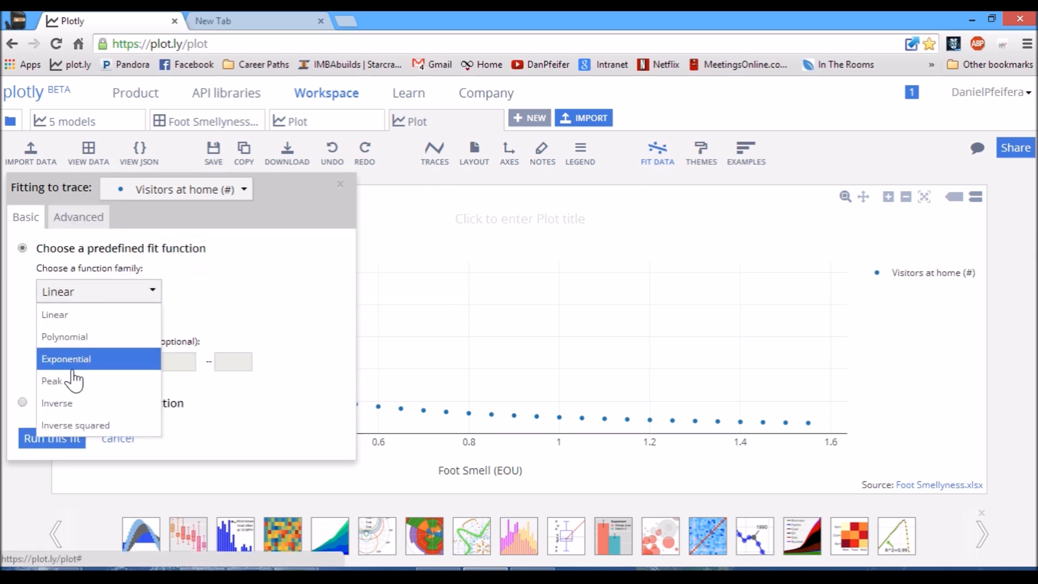
left_click(68, 403)
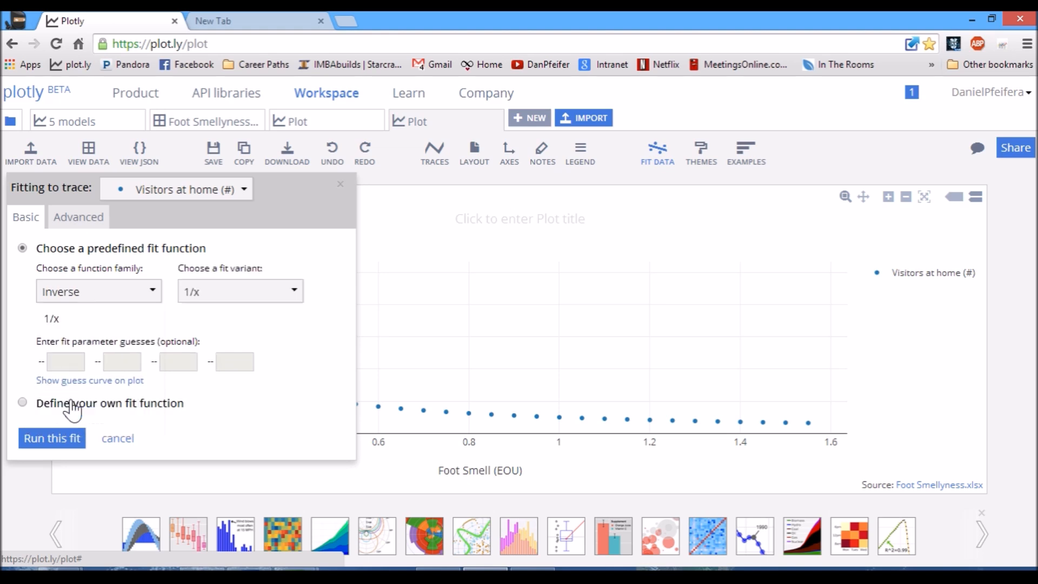
Change the fit's function family to Inverse squared and its variant to y0 + a/x²
left_click(123, 296)
left_click(67, 425)
left_click(203, 294)
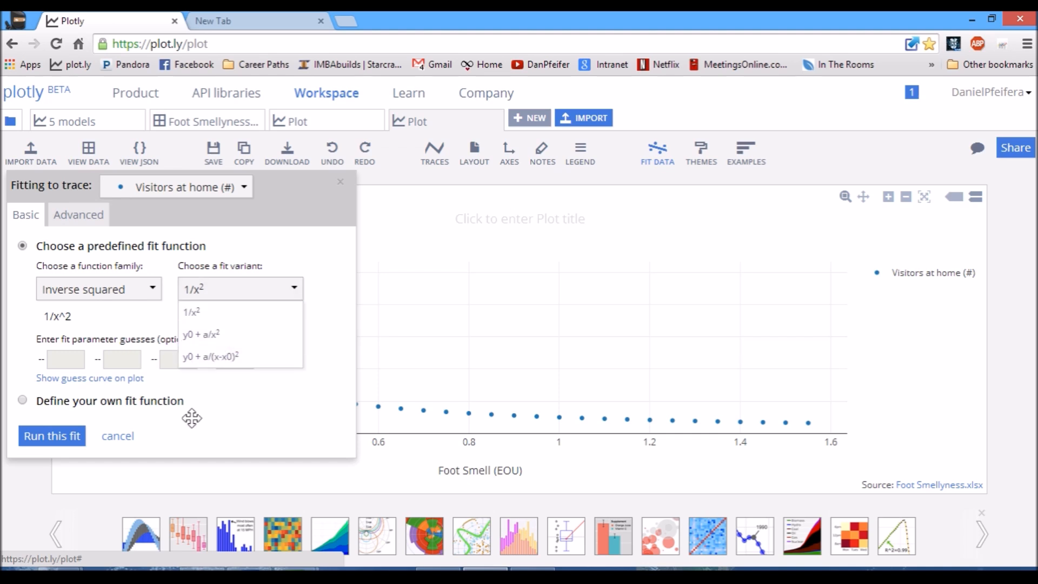
left_click(209, 334)
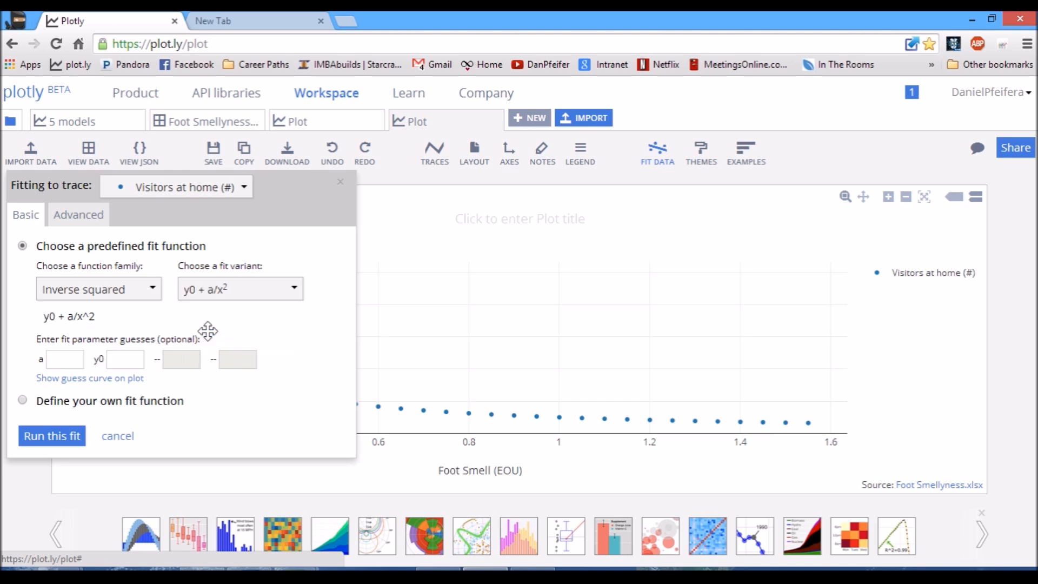
Run the inverse squared fit with the variant y0 + a/(x-x0)² and add its results as a plot annotation
left_click(222, 296)
left_click(199, 360)
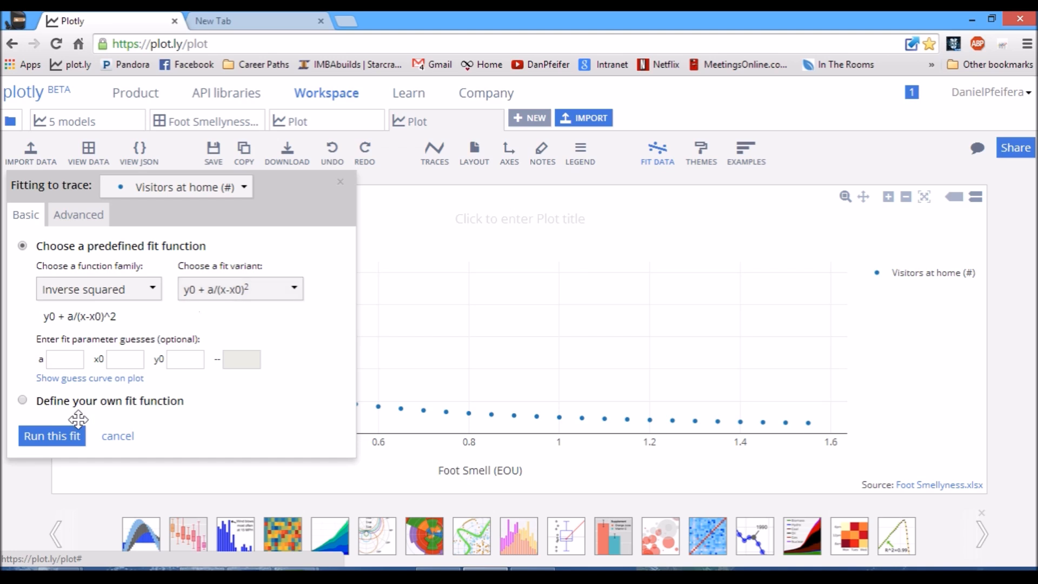
left_click(63, 436)
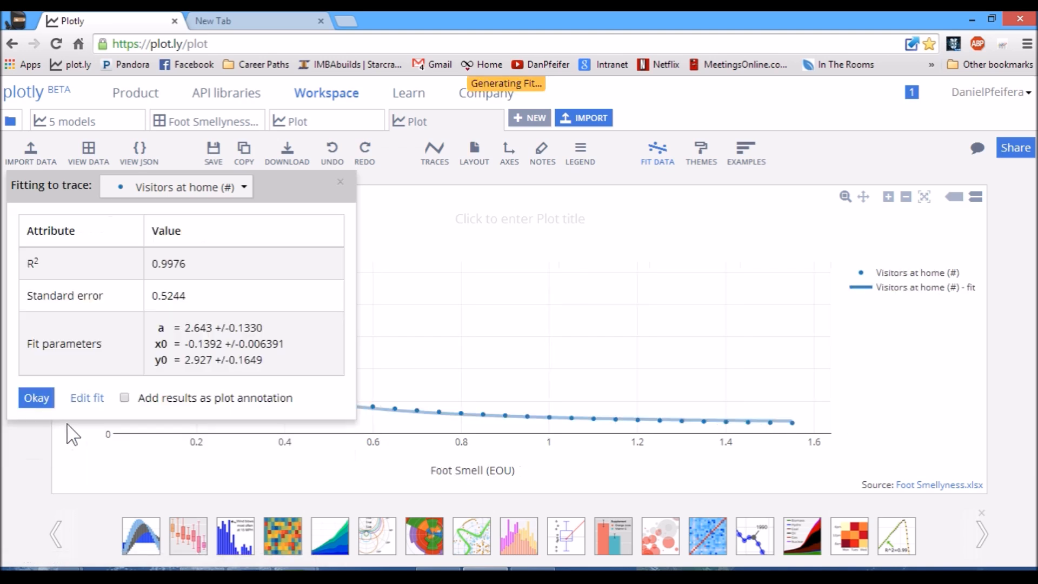
mouse_move(275, 190)
left_mouse_down()
mouse_move(725, 282)
mouse_move(708, 241)
mouse_move(679, 237)
left_mouse_up()
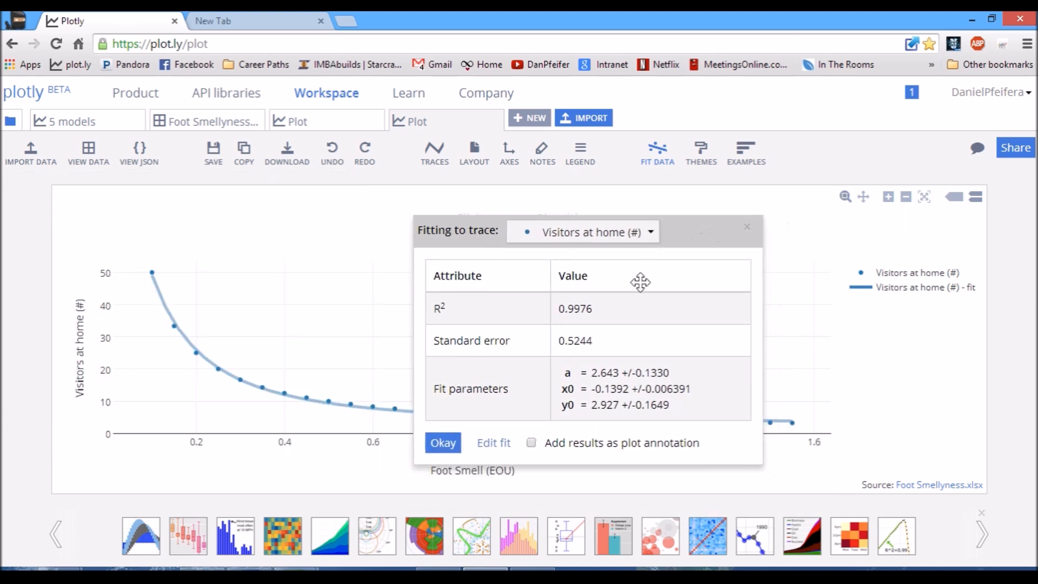
left_click(531, 443)
left_click(443, 443)
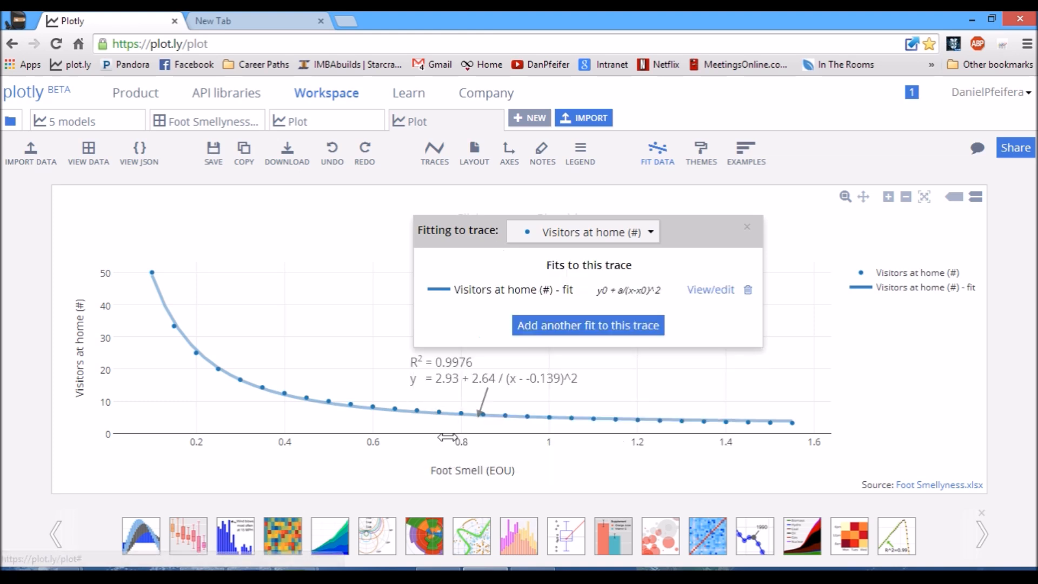
Add another fit to the Visitors at home (#) trace using the Inverse family with variant y0 + a/(x-x0), and run it
left_click(600, 241)
left_click(706, 250)
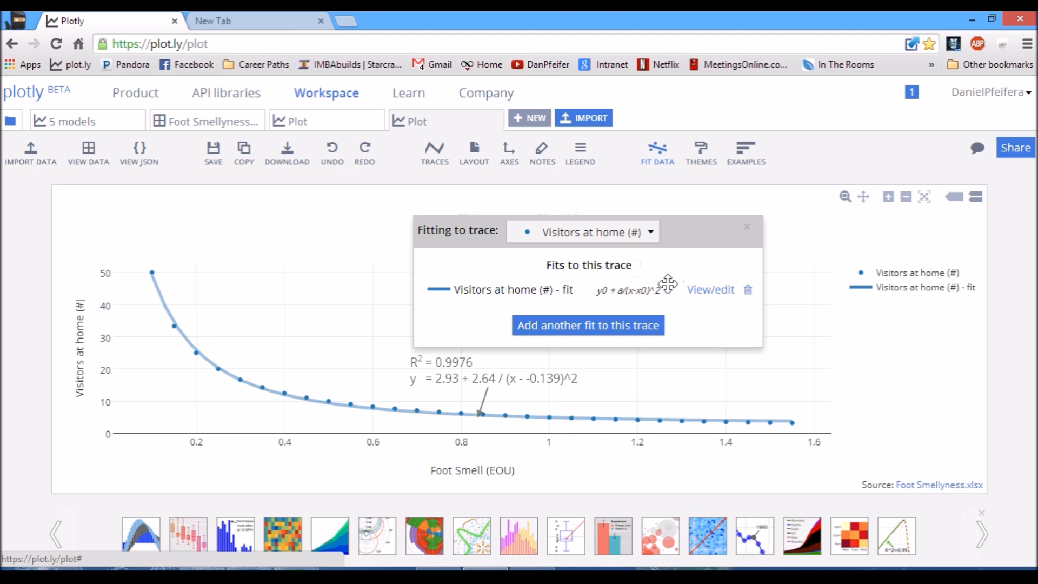
left_click(620, 328)
left_click(505, 335)
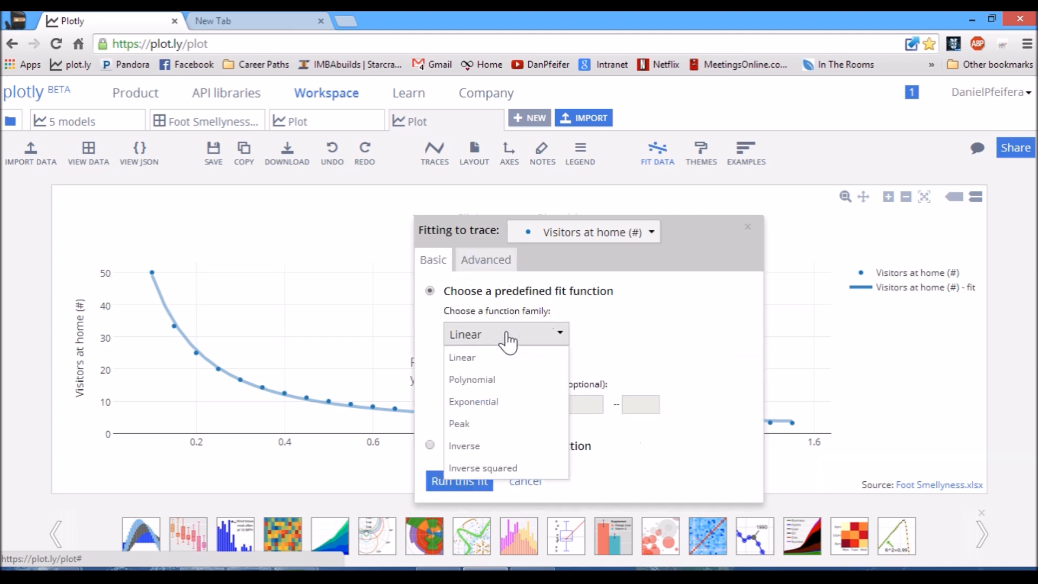
left_click(484, 446)
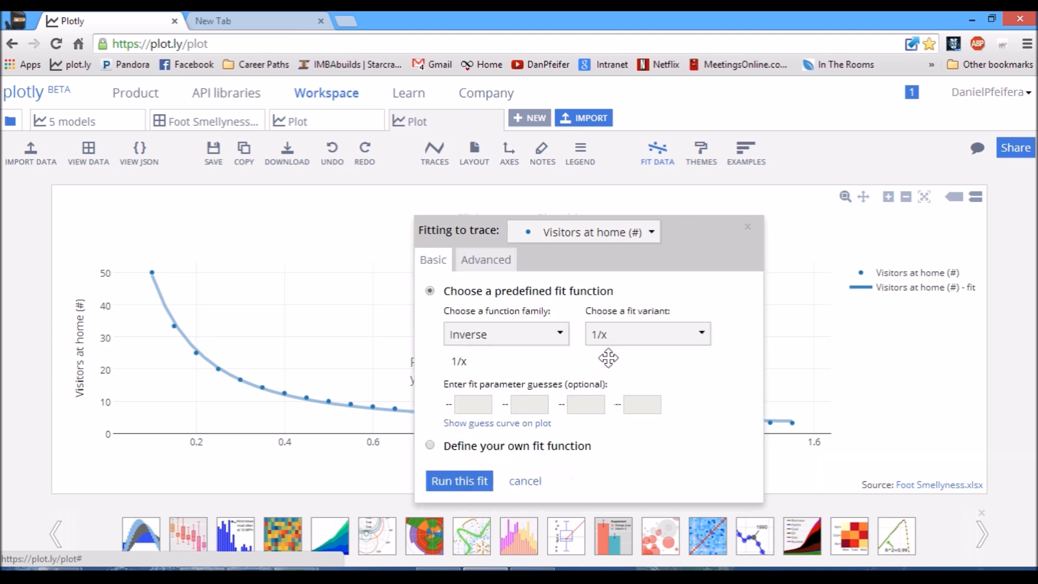
left_click(614, 333)
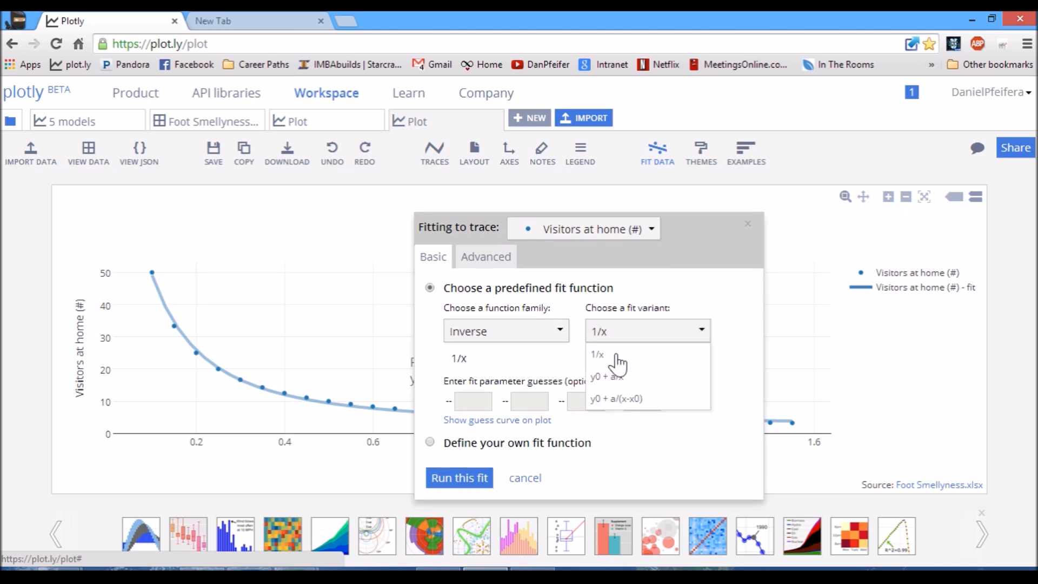
left_click(610, 400)
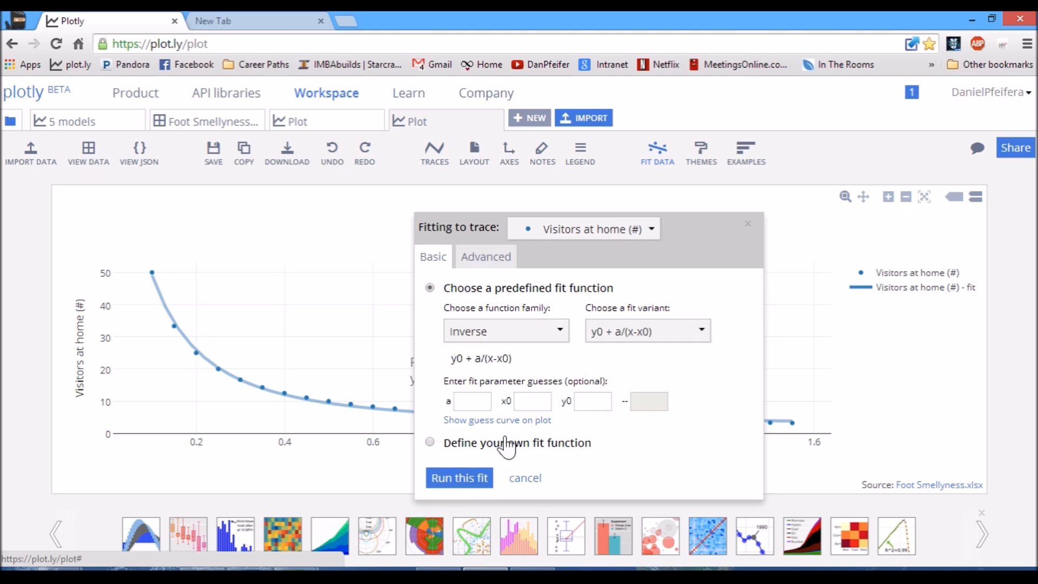
left_click(468, 479)
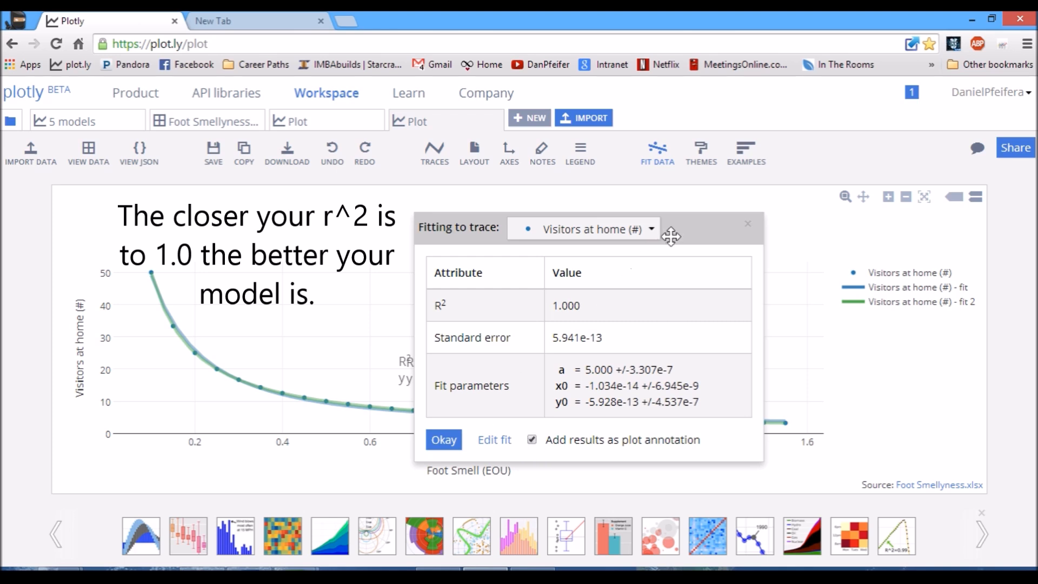
Move the inverse fit's annotation clear of the other one and delete the inverse squared fit from the trace
left_click_drag(684, 235, 320, 236)
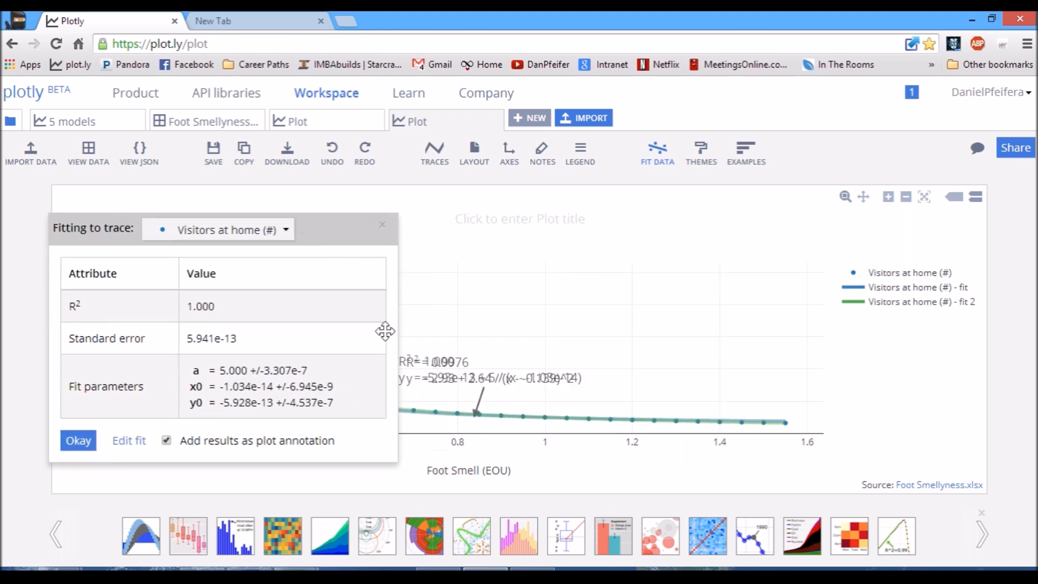
left_click_drag(468, 373, 690, 373)
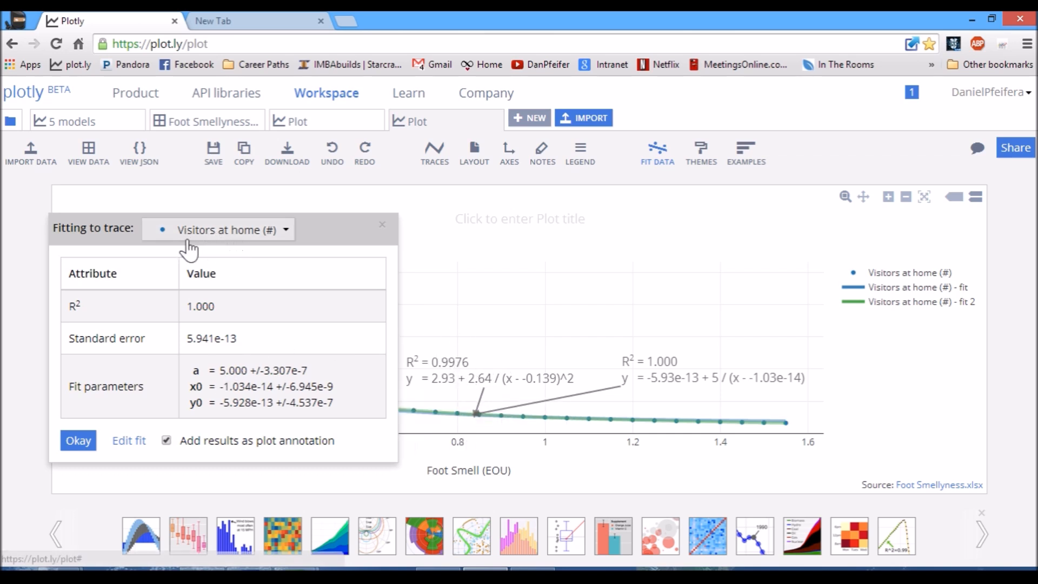
left_click(78, 440)
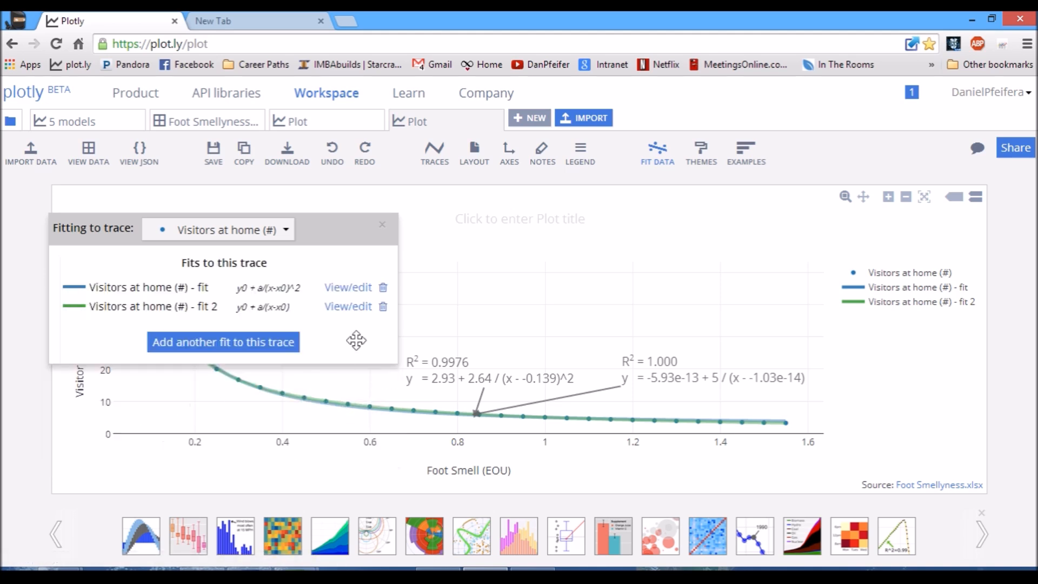
left_click(383, 287)
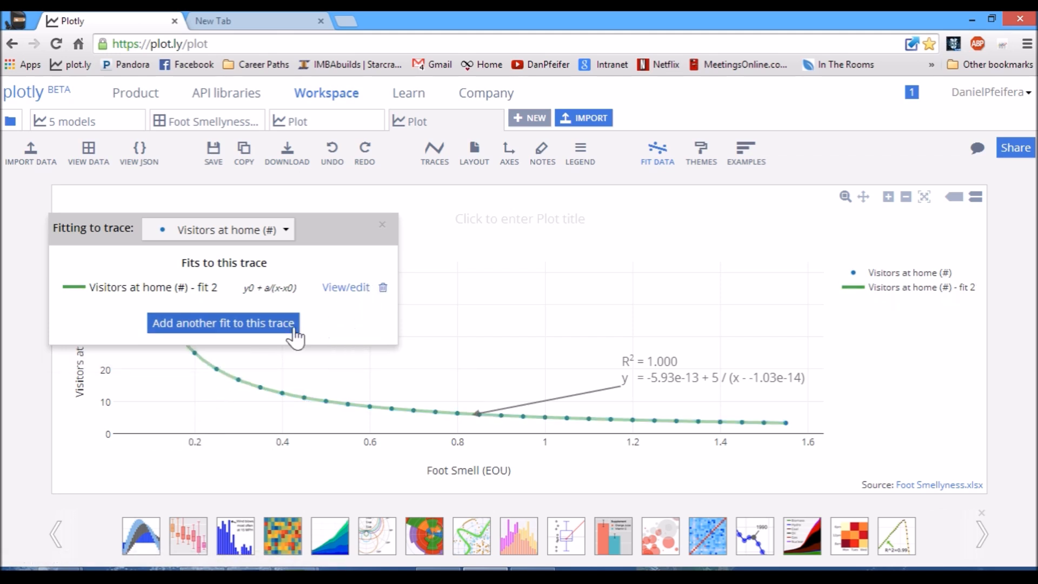
left_click(382, 224)
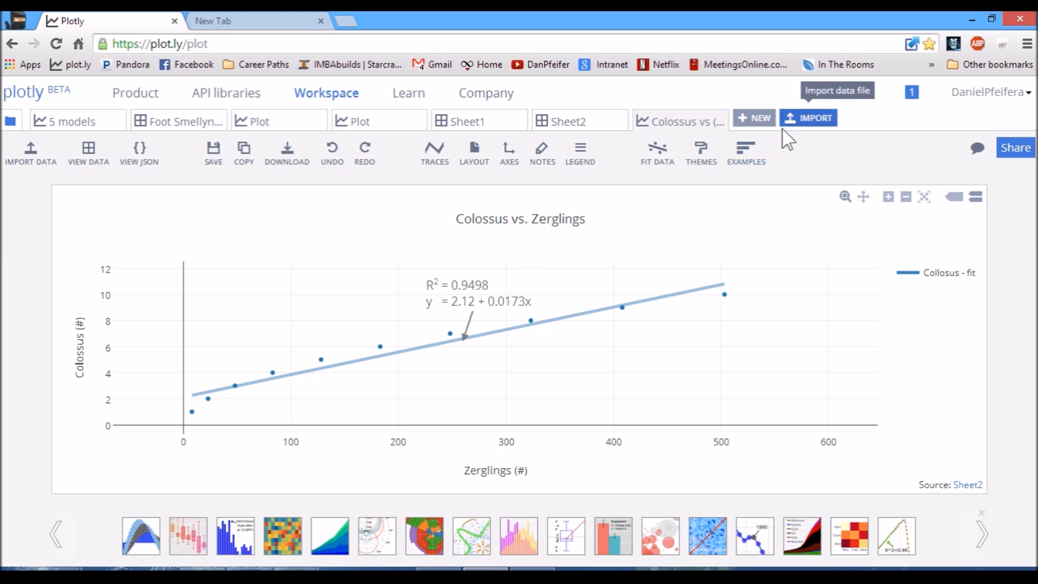
Start another fit for the Collosus trace on the Colossus vs. Zerglings plot, defining the custom function a*x^.5+b
left_click(657, 154)
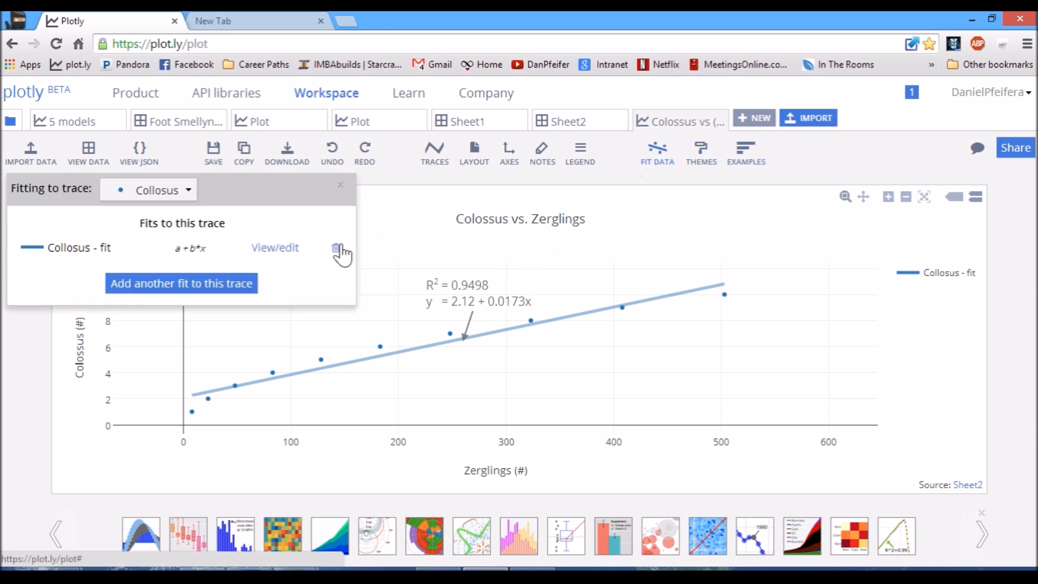
left_click(220, 286)
left_click(114, 295)
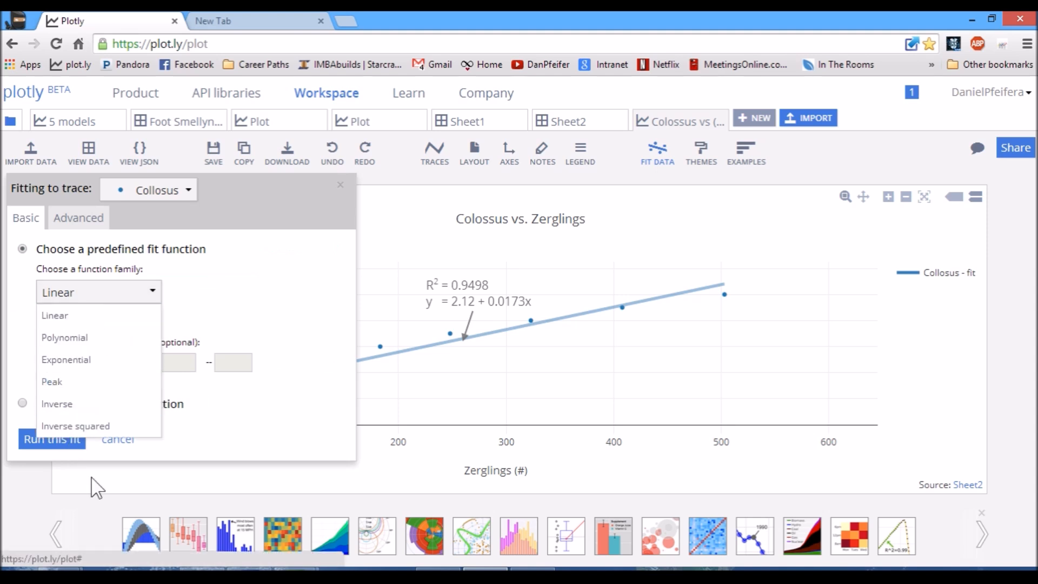
left_click(235, 292)
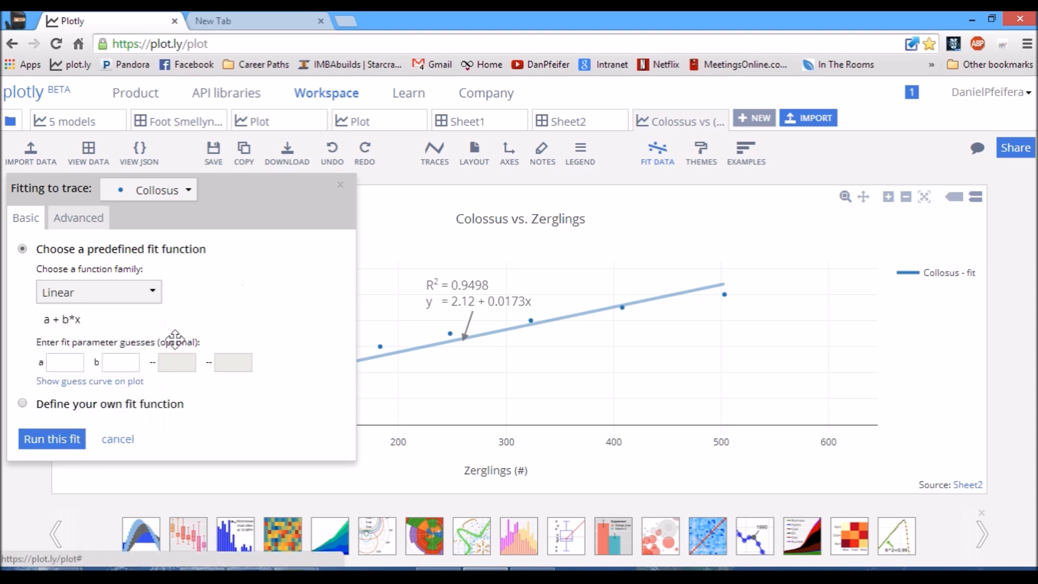
left_click(23, 403)
left_click(62, 322)
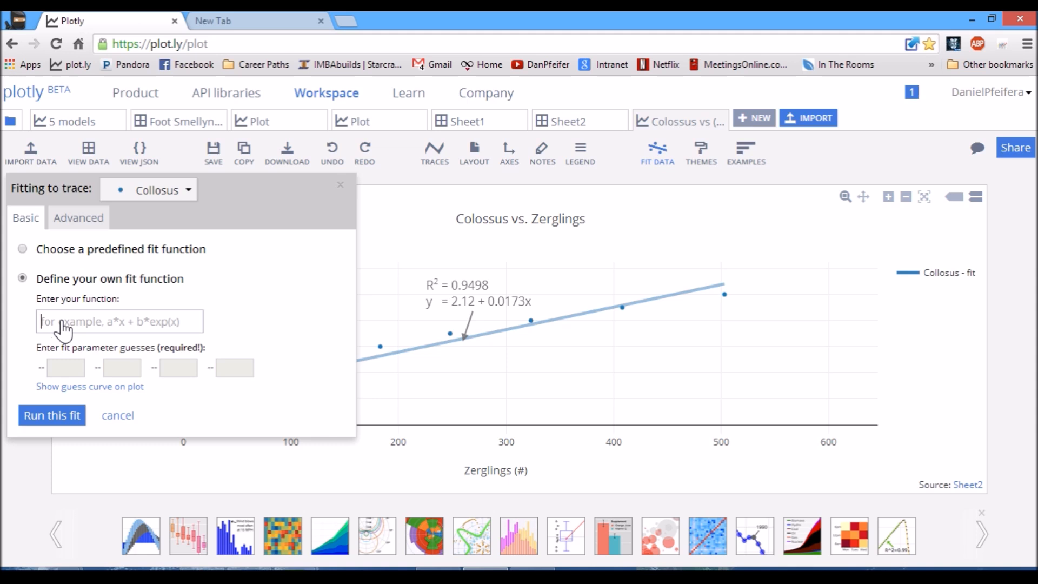
type("a")
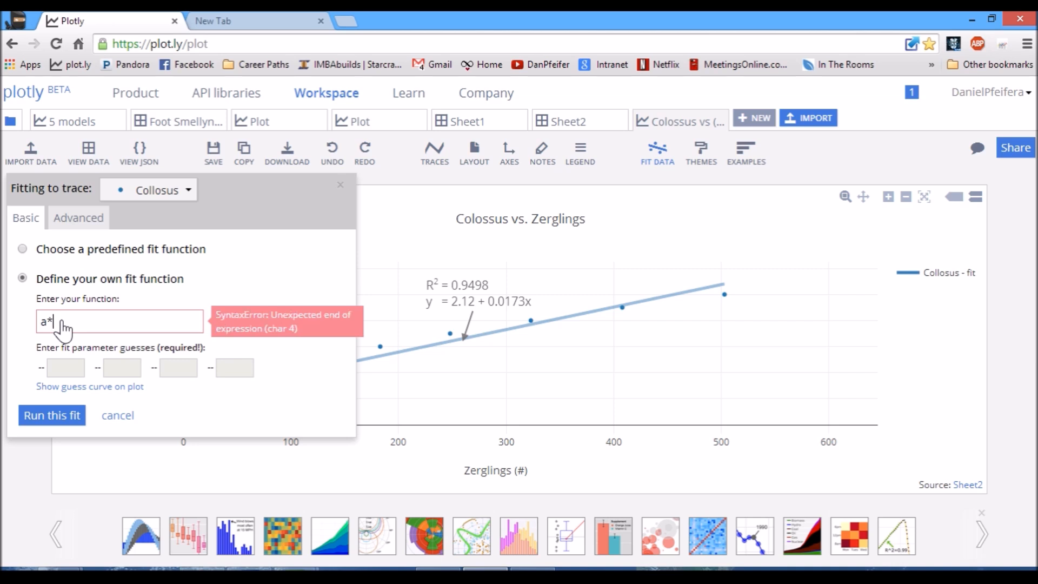
type("*x")
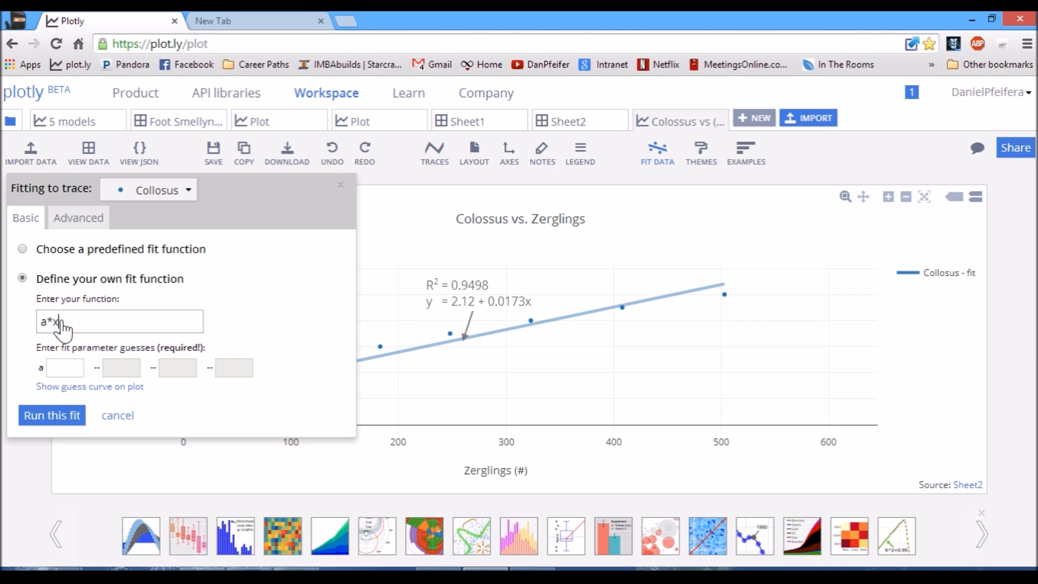
type("^.5")
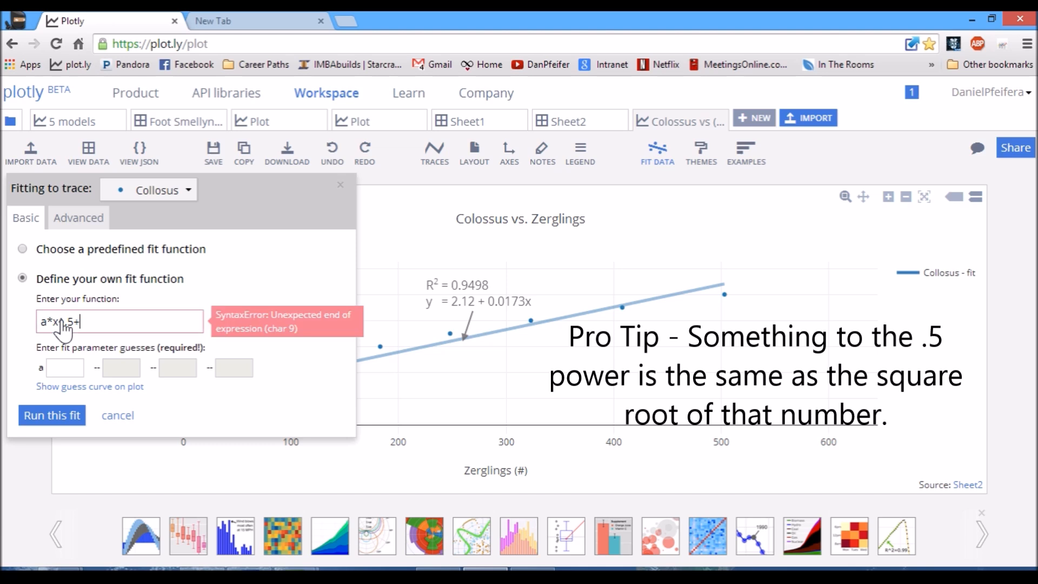
type("+b")
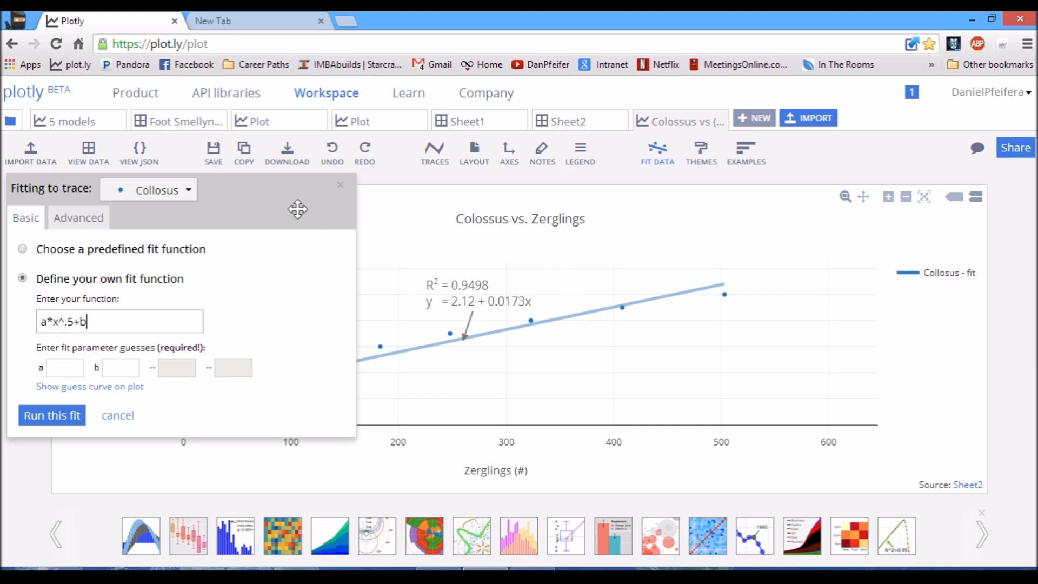
Change the custom function to a*(x-c)^.5+b and run the fit with guesses of 1 for a, b and c
type("(x")
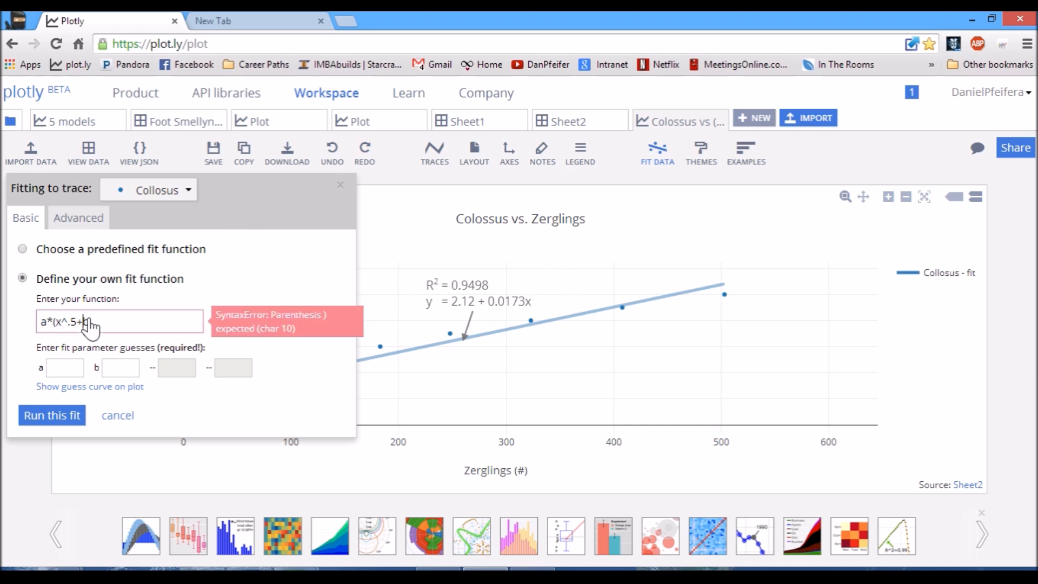
type("-c)")
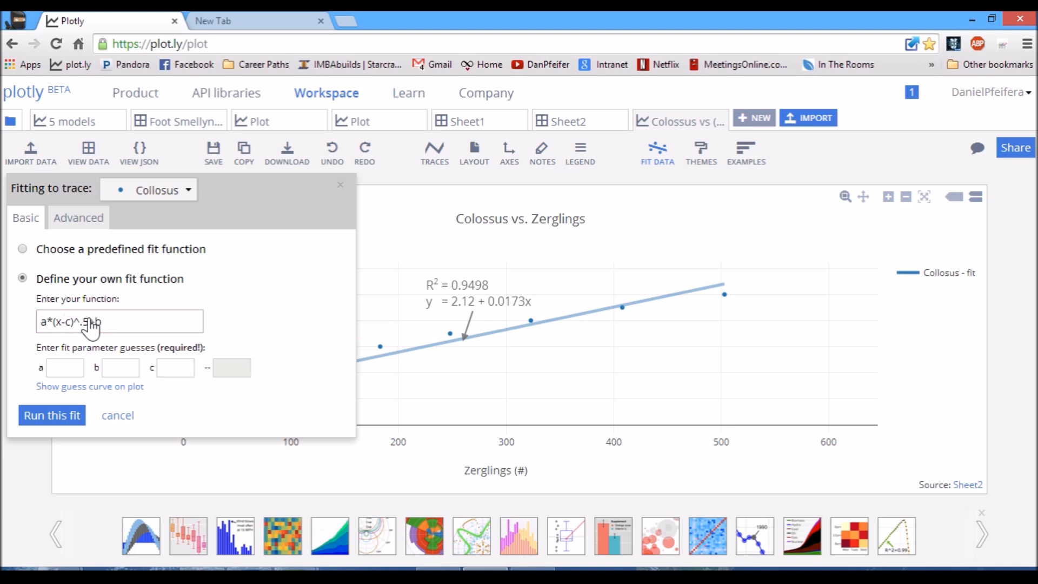
left_click(74, 368)
type("1")
key("Tab")
type("1")
key("Tab")
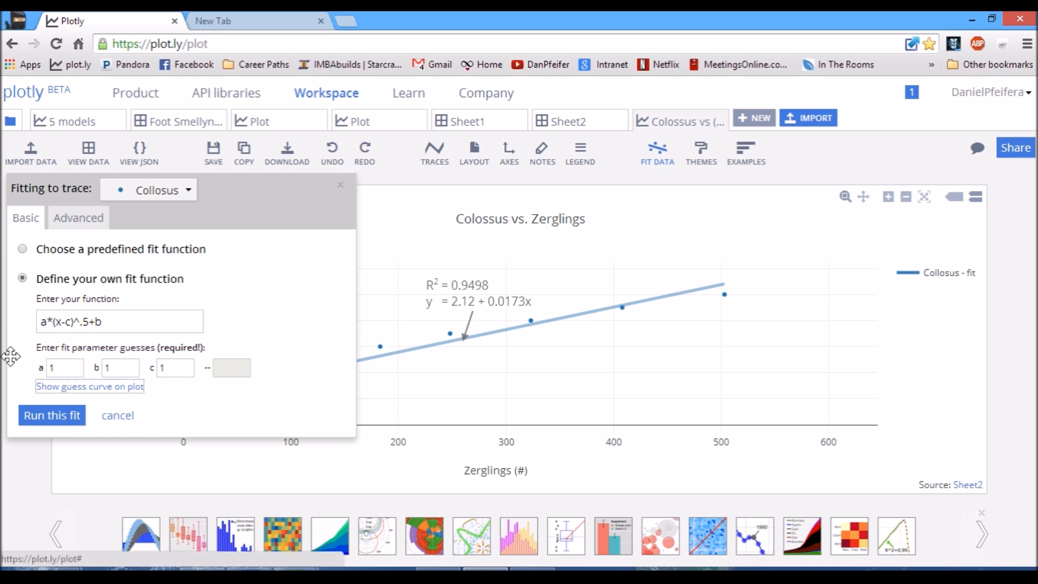
left_click(54, 419)
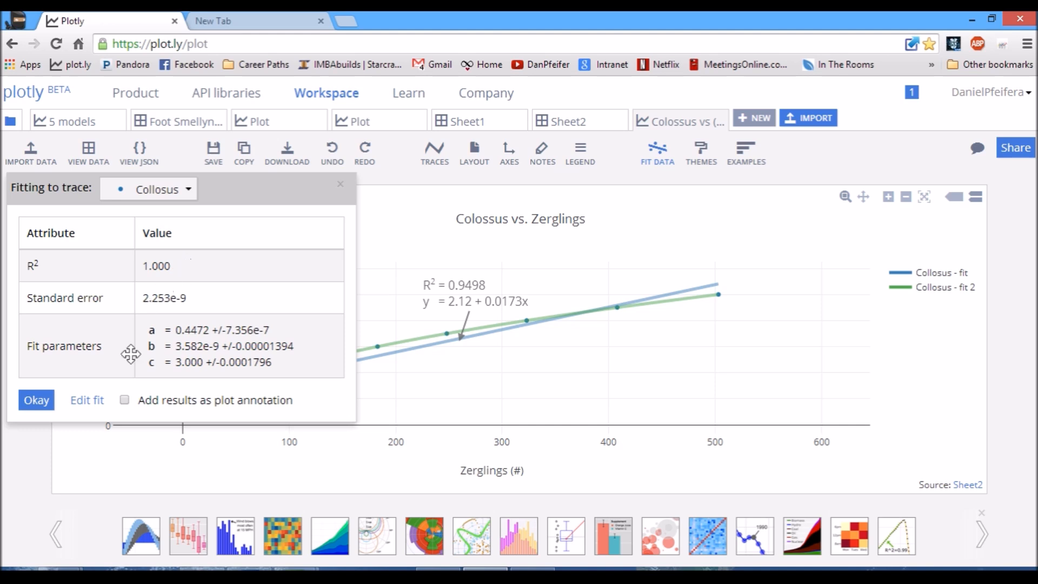
Add the custom fit's results as a plot annotation and move both overlapping annotations apart below the curves
left_click(124, 400)
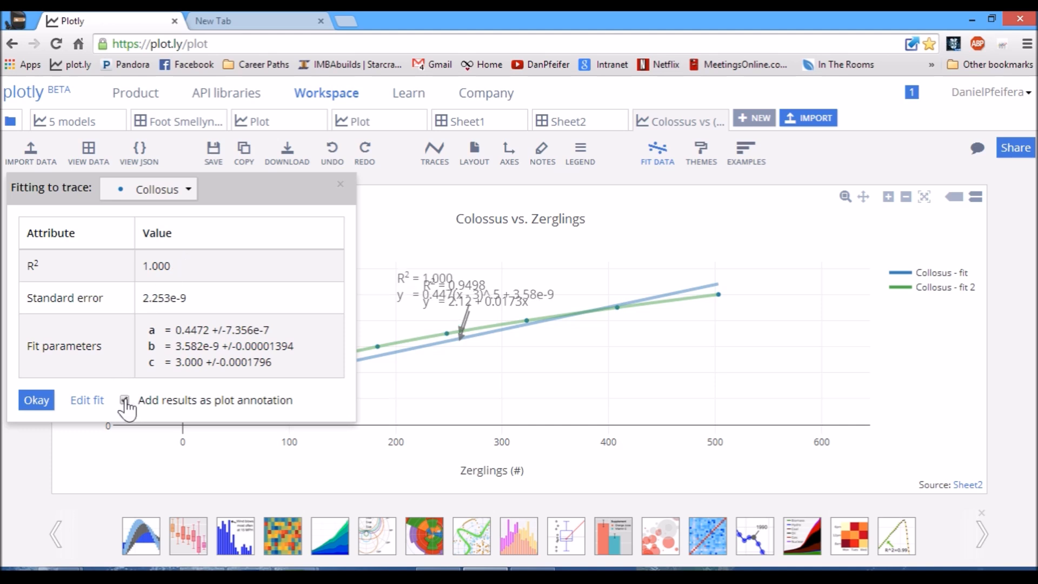
left_click(34, 400)
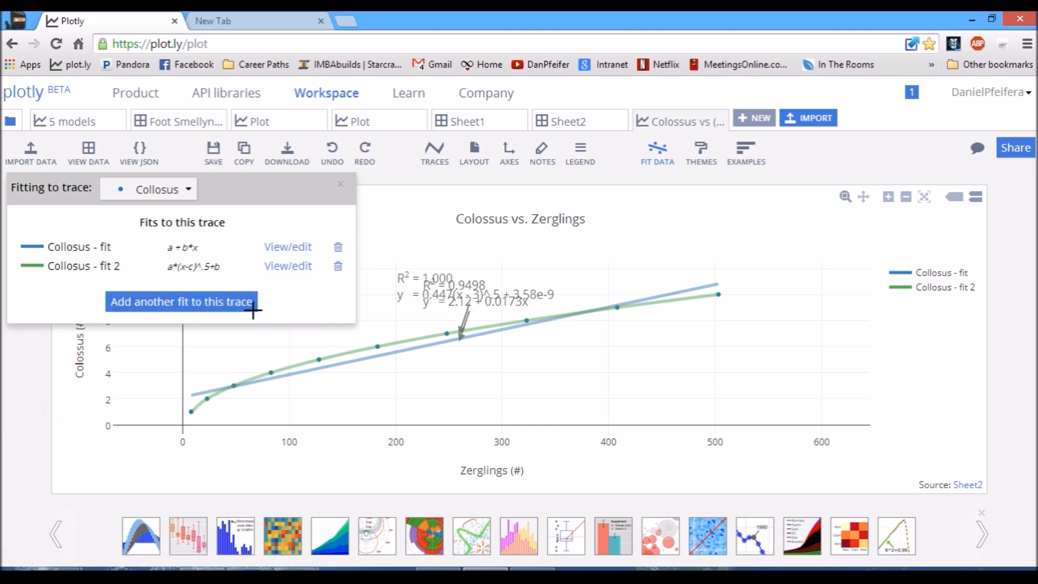
mouse_move(433, 292)
left_mouse_down()
mouse_move(373, 296)
mouse_move(542, 397)
mouse_move(526, 387)
left_mouse_up()
left_click_drag(459, 297, 410, 409)
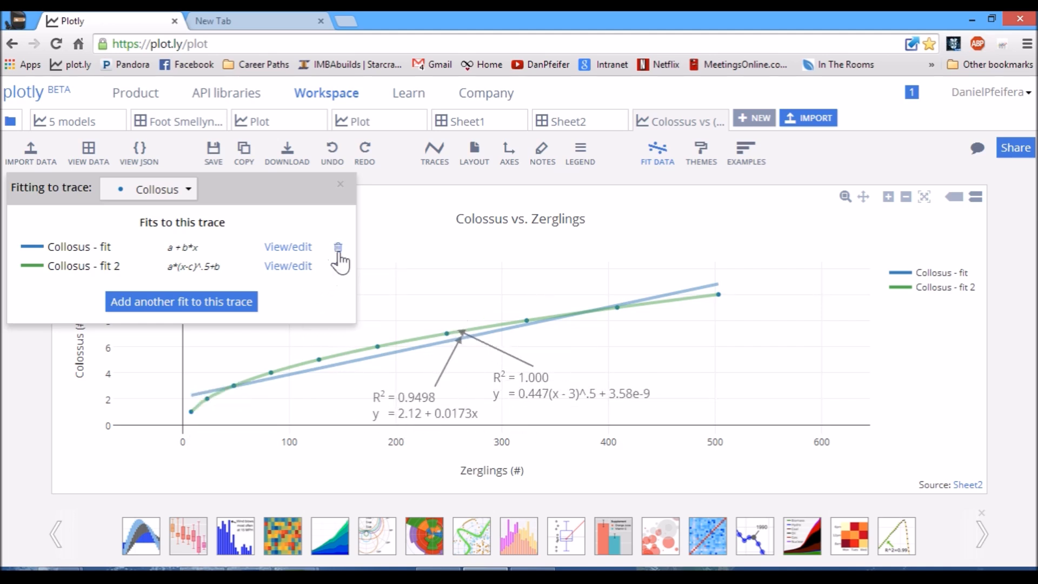
Delete the linear a+b*x fit from the Collosus trace and finish fitting
left_click(338, 248)
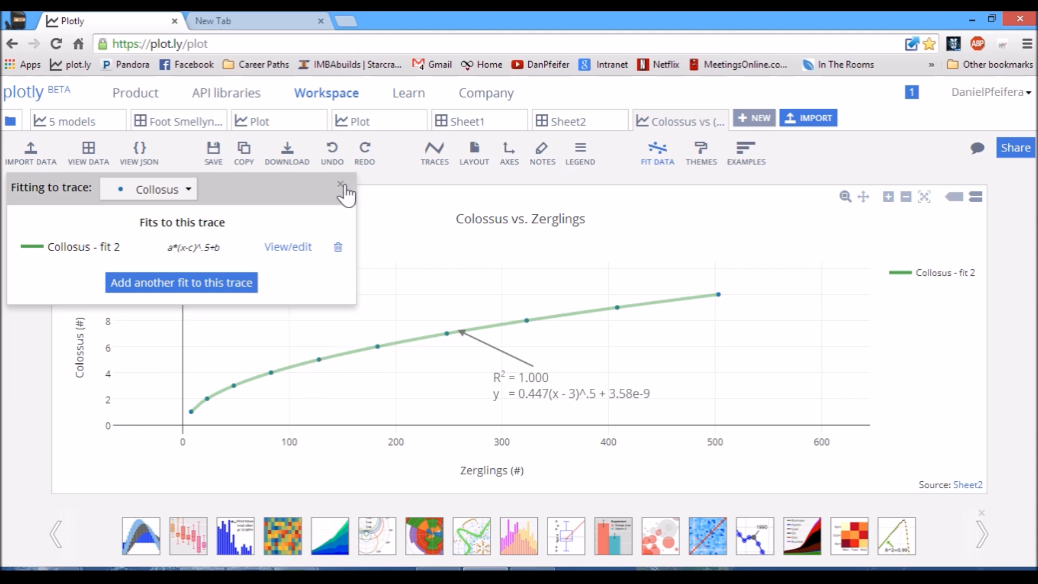
left_click(340, 184)
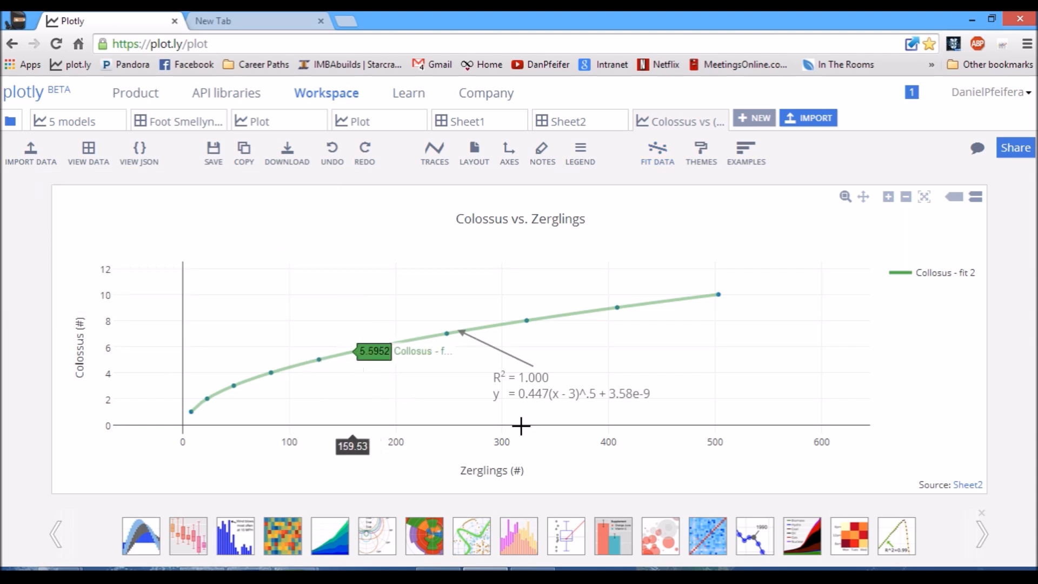